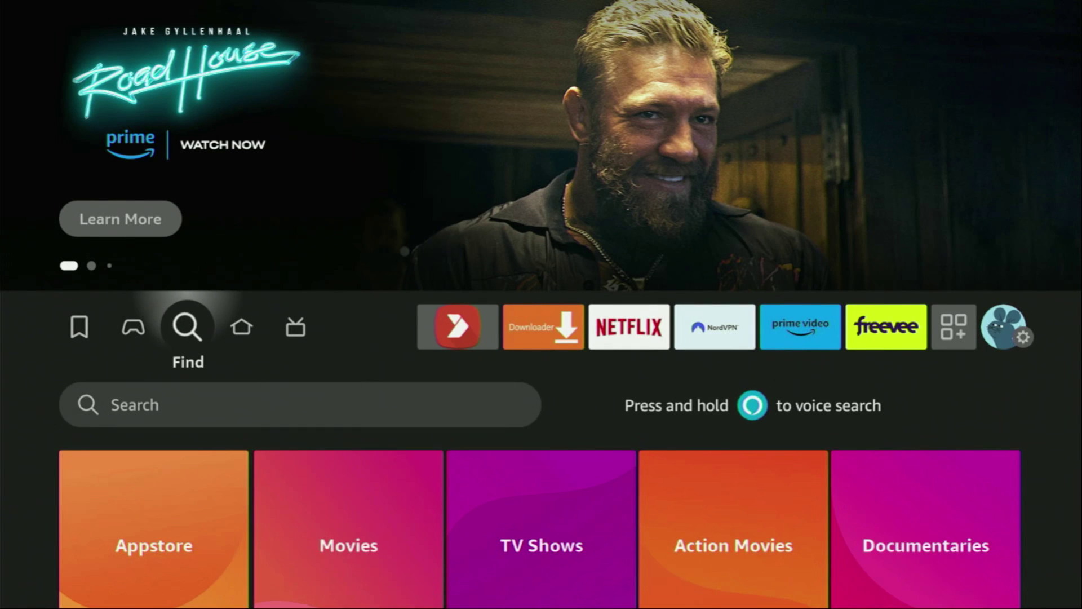
- Search for 'Do' on the on-screen keyboard and pick the Downloader suggestion
{"action": "key", "text": "Down"}
{"action": "key", "text": "Return"}
{"action": "key", "text": "Right"}
{"action": "key", "text": "Right"}
{"action": "key", "text": "Right"}
{"action": "key", "text": "Return"}
{"action": "key", "text": "Down"}
{"action": "key", "text": "Left"}
{"action": "key", "text": "Left"}
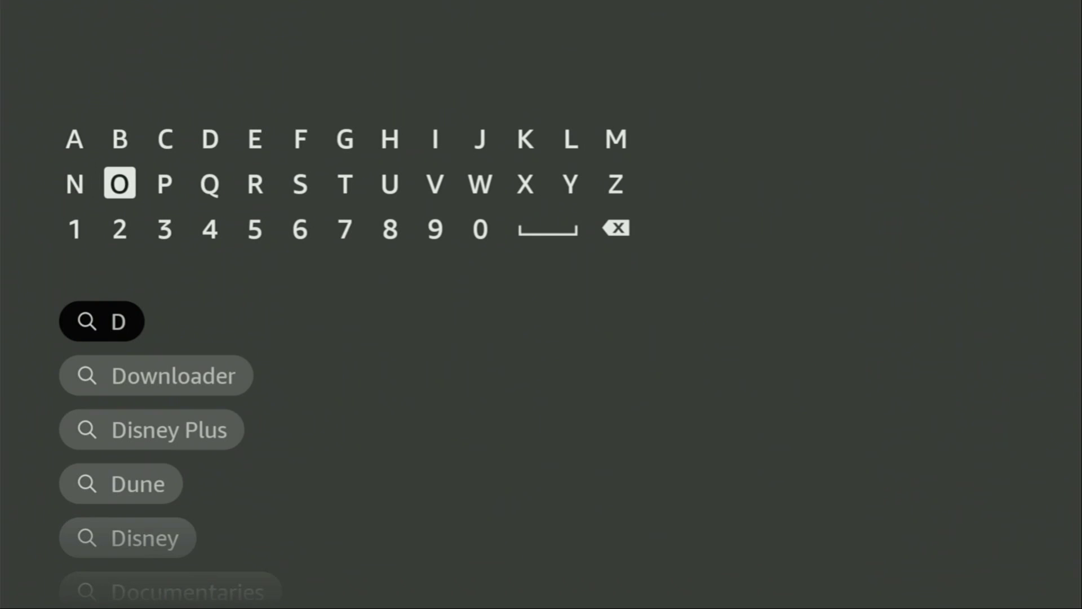
{"action": "key", "text": "Return"}
{"action": "key", "text": "Down"}
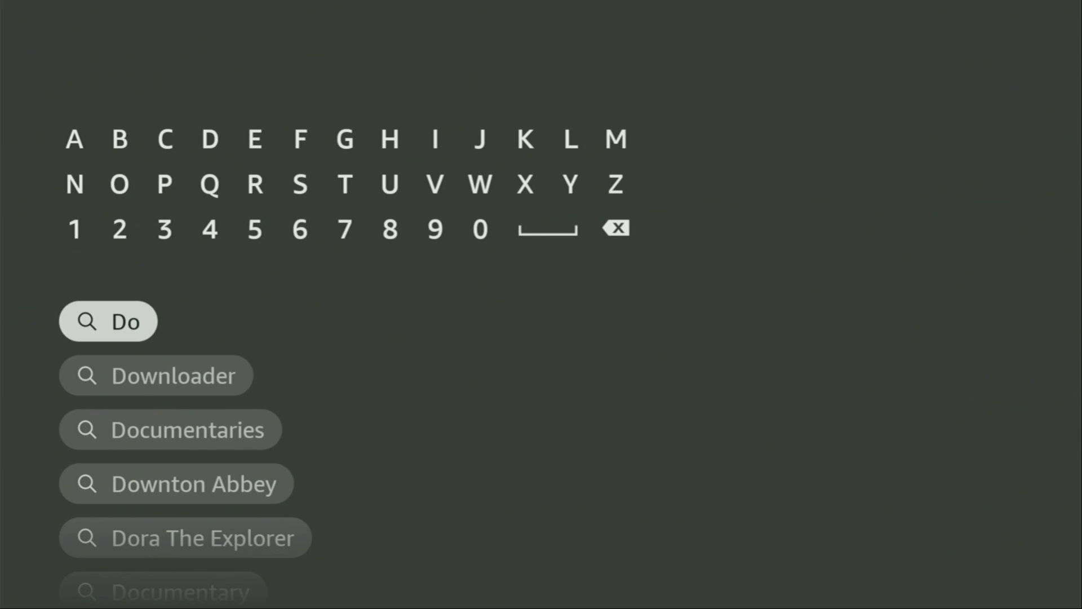
{"action": "key", "text": "Down"}
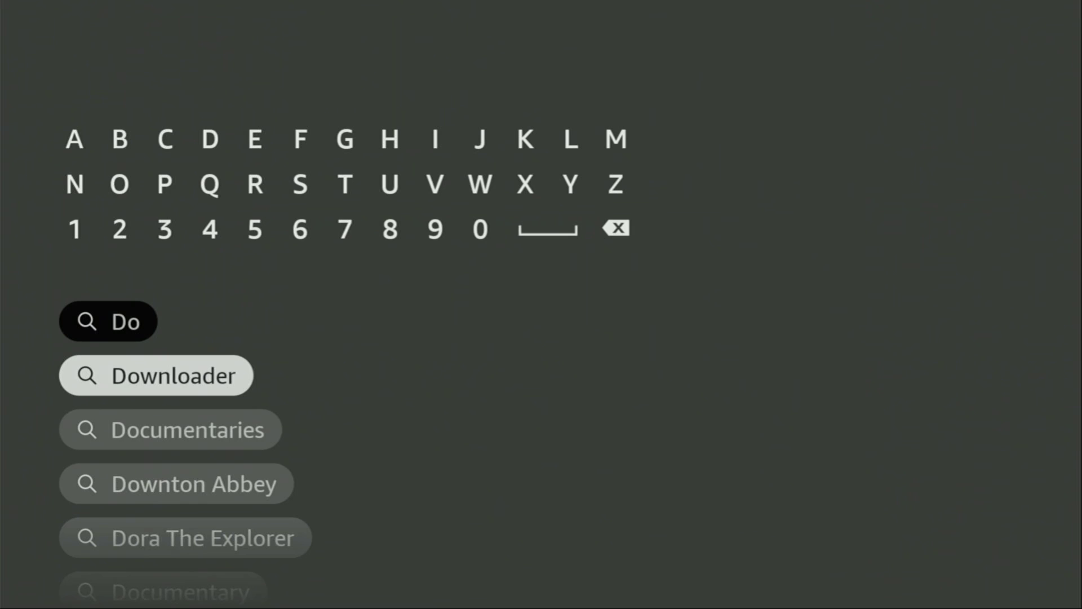
{"action": "key", "text": "Return"}
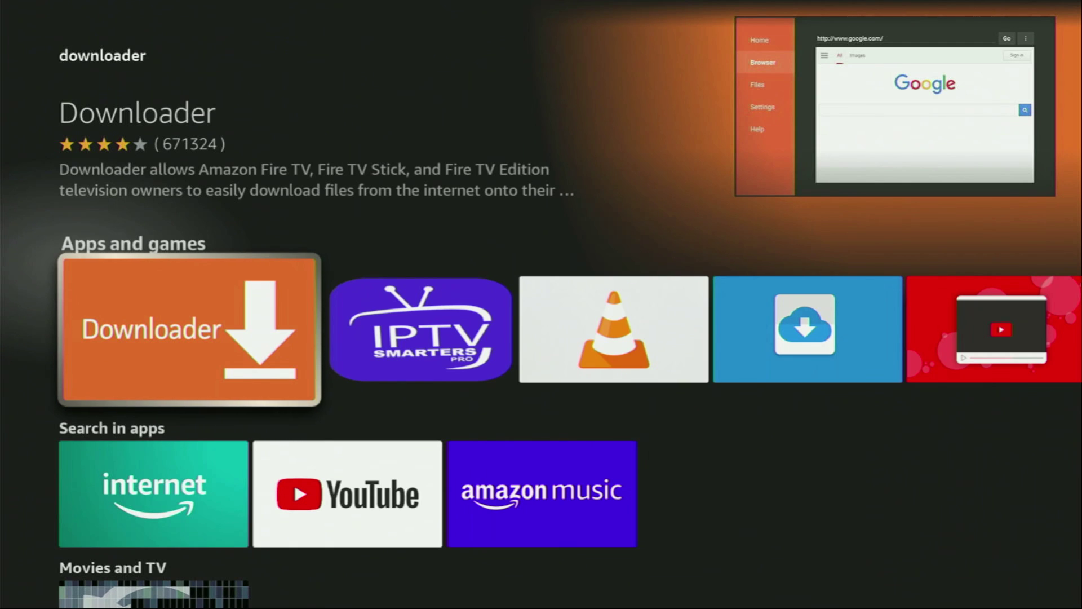
- Go from the home screen to Settings > My Fire TV
{"action": "key", "text": "Home"}
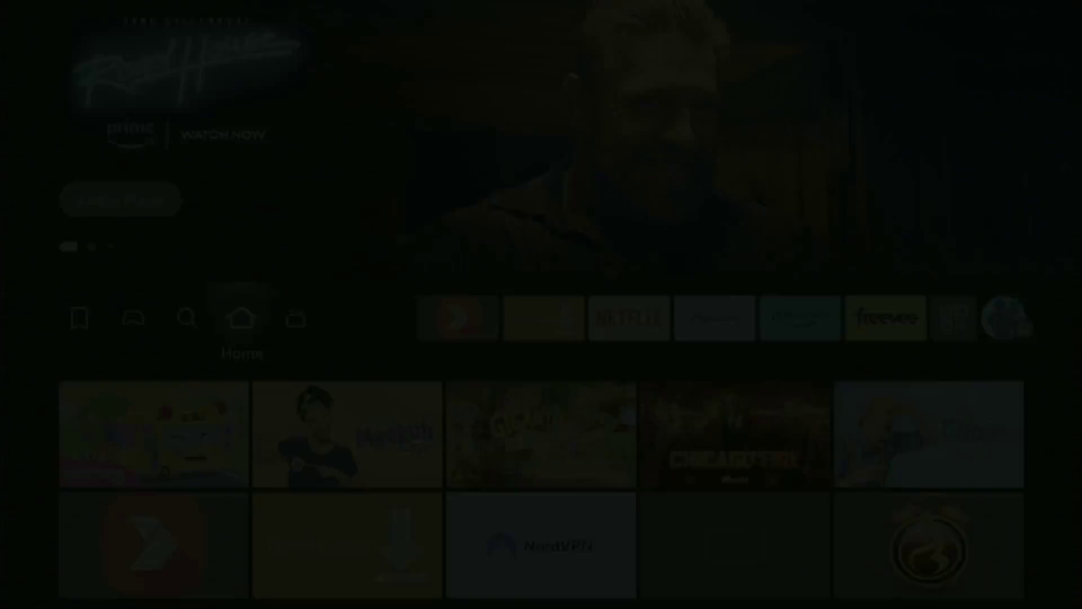
{"action": "key", "text": "Right"}
{"action": "key", "text": "Right"}
{"action": "key", "text": "Right"}
{"action": "key", "text": "Right"}
{"action": "key", "text": "Right"}
{"action": "key", "text": "Right"}
{"action": "key", "text": "Right"}
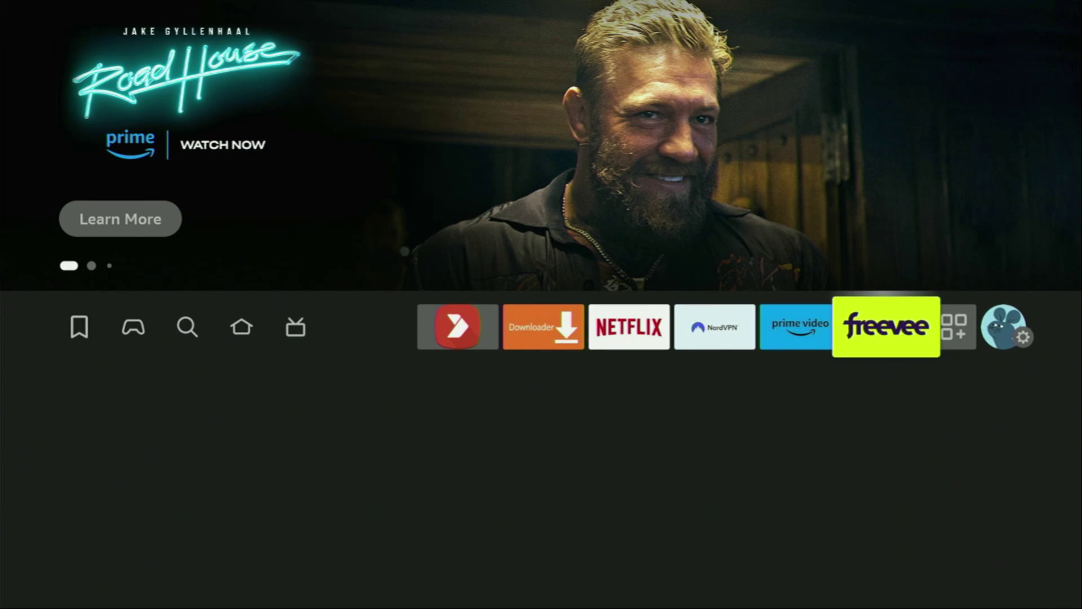
{"action": "key", "text": "Right"}
{"action": "key", "text": "Right"}
{"action": "key", "text": "Down"}
{"action": "key", "text": "Down"}
{"action": "key", "text": "Down"}
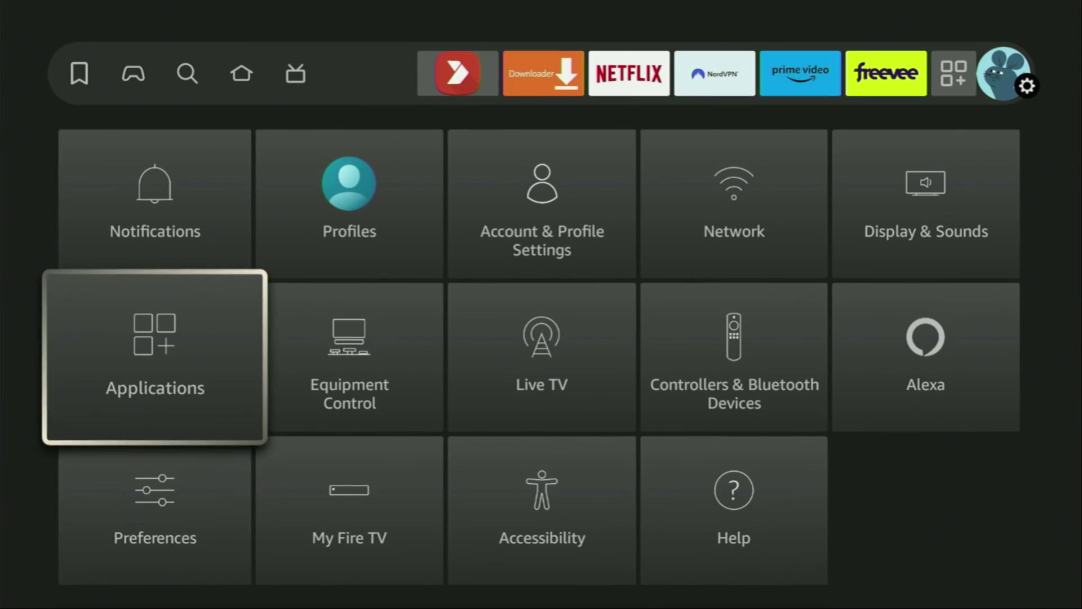
{"action": "key", "text": "Right"}
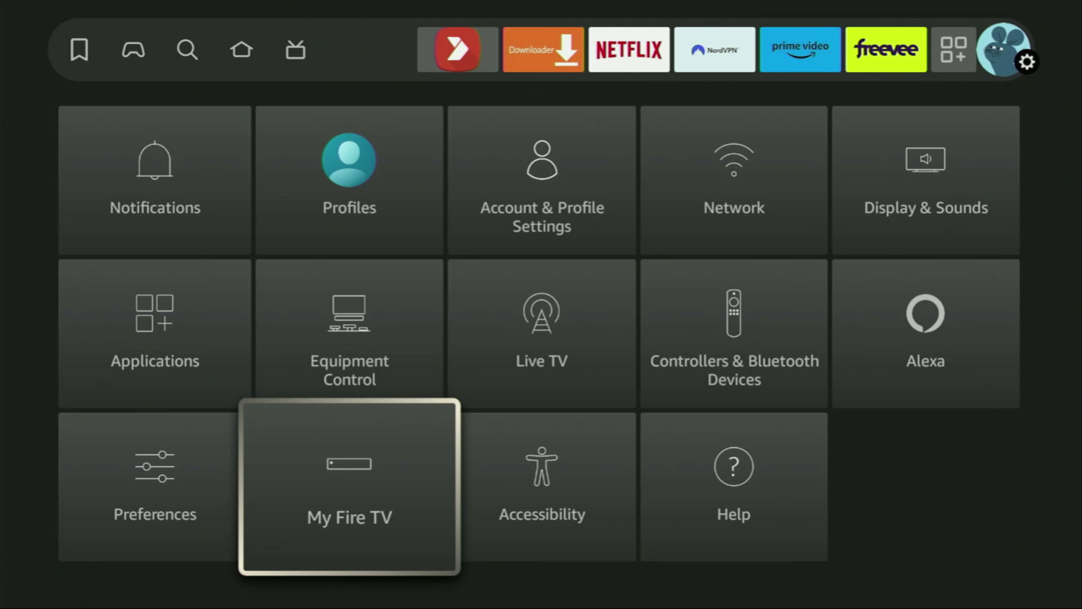
{"action": "key", "text": "Return"}
- Open About and select Fire TV Stick 4K Max to confirm developer mode is on
{"action": "key", "text": "Down"}
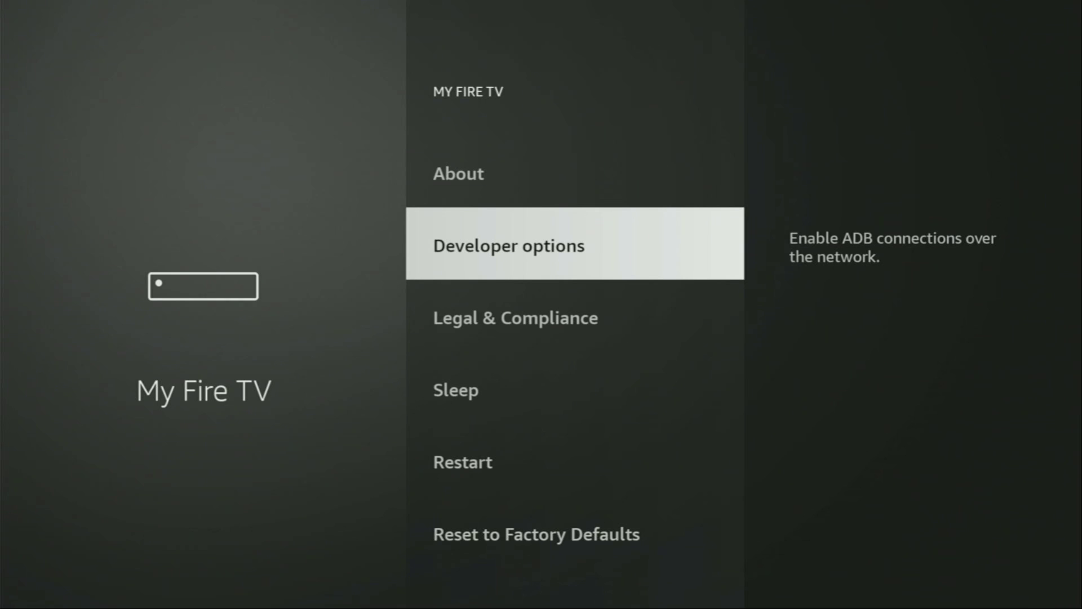
{"action": "key", "text": "Up"}
{"action": "key", "text": "Return"}
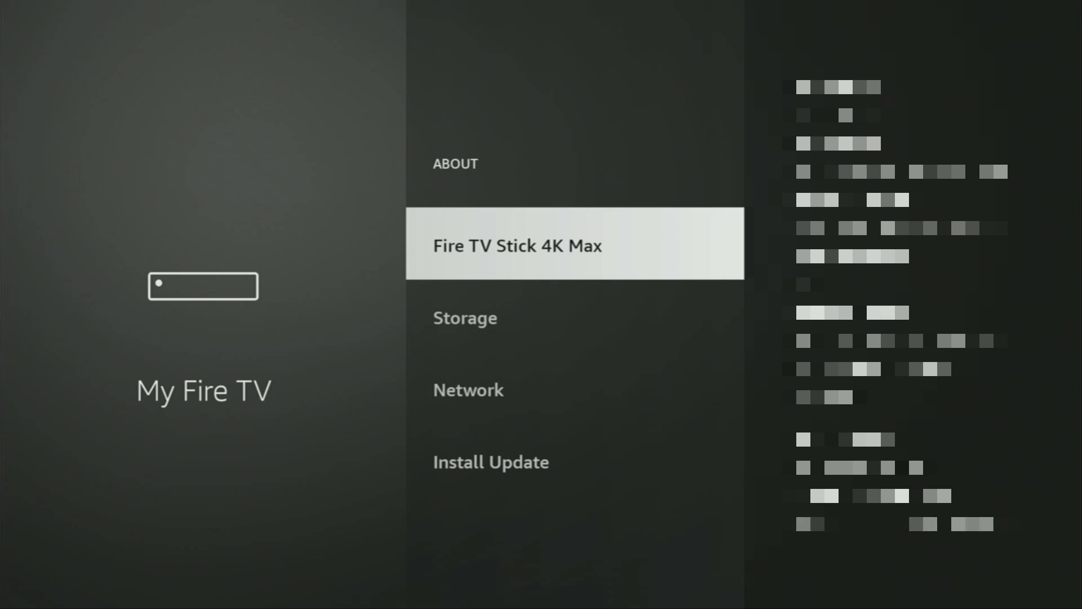
{"action": "key", "text": "Return"}
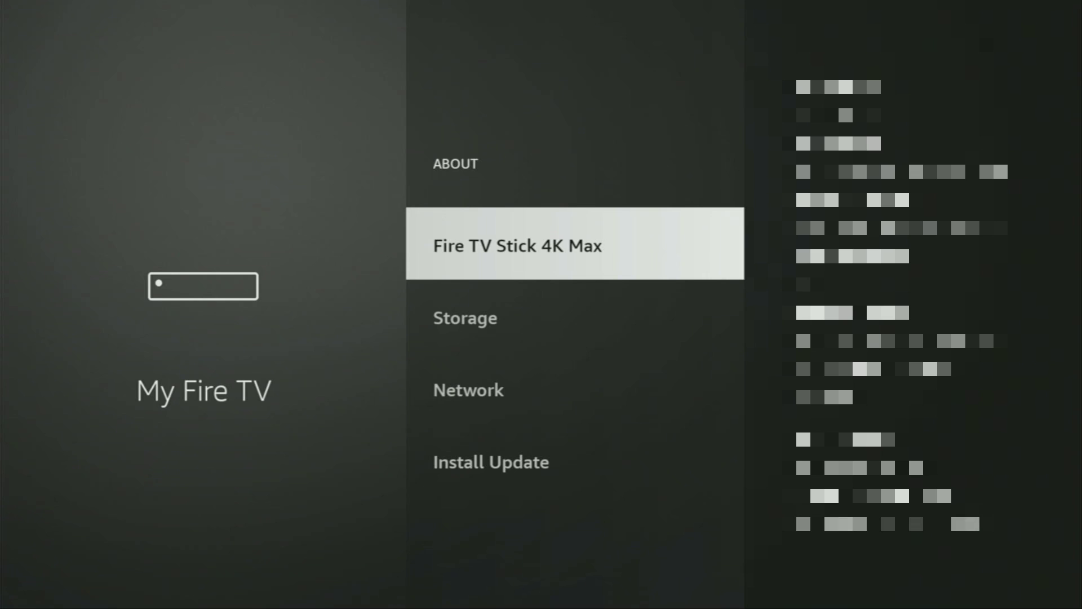
- In Developer options > Install unknown apps, make sure Downloader is set to ON
{"action": "key", "text": "Escape"}
{"action": "key", "text": "Down"}
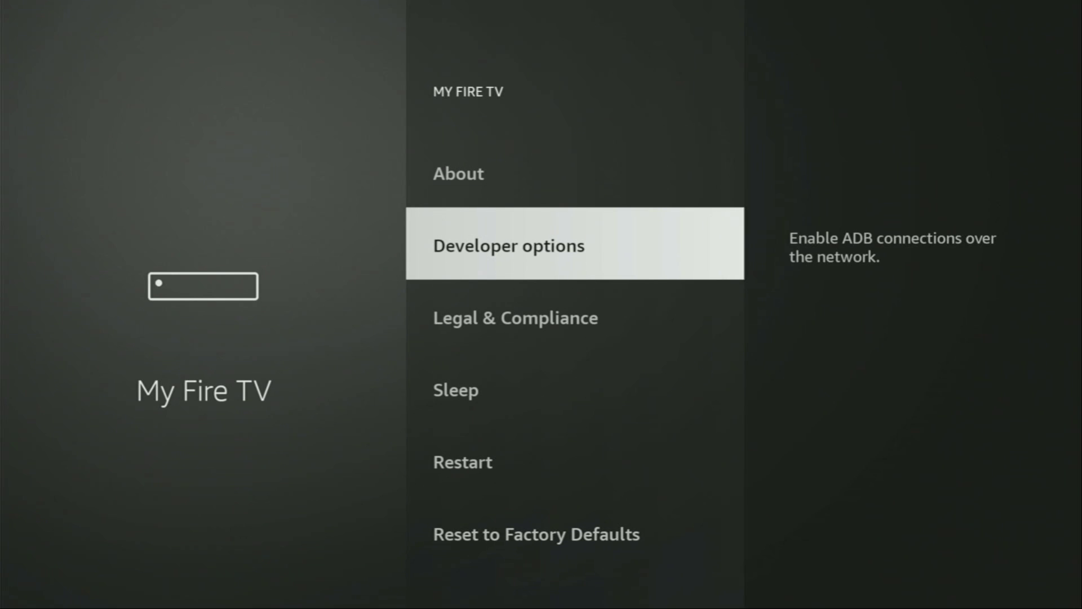
{"action": "key", "text": "Return"}
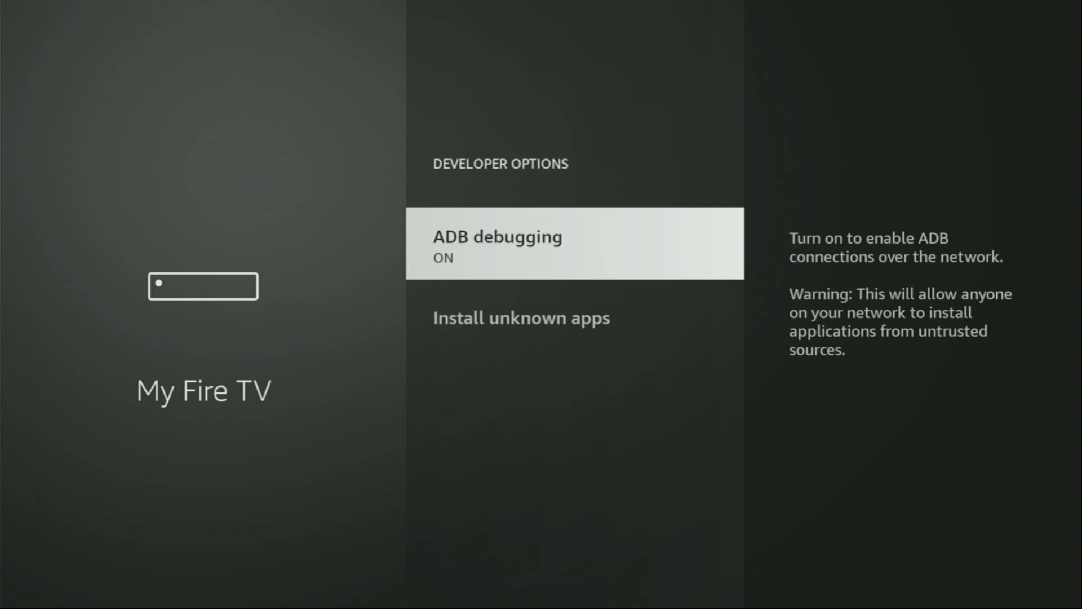
{"action": "key", "text": "Down"}
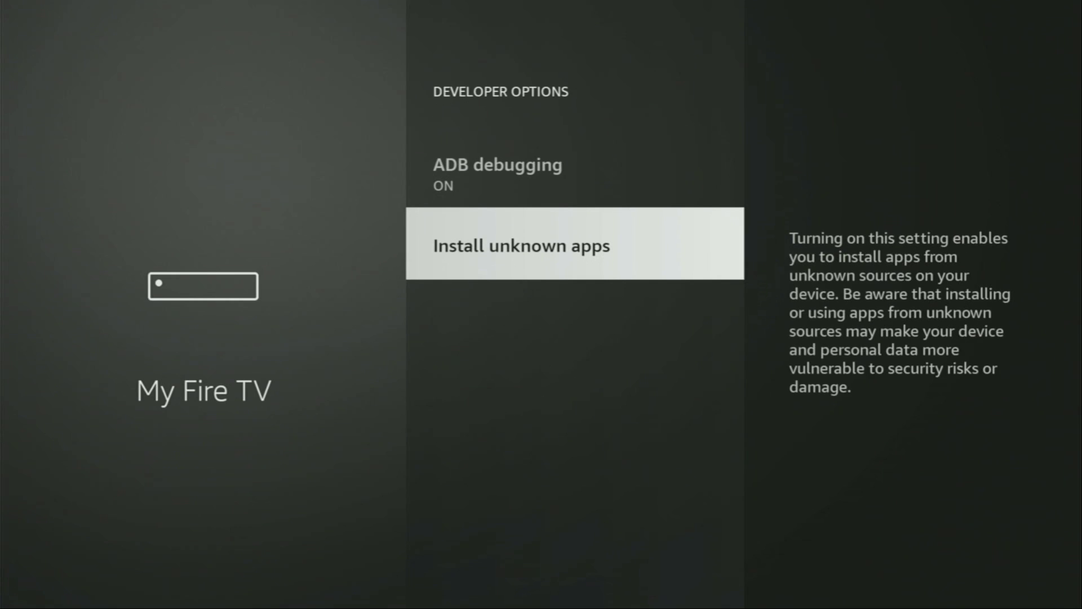
{"action": "key", "text": "Return"}
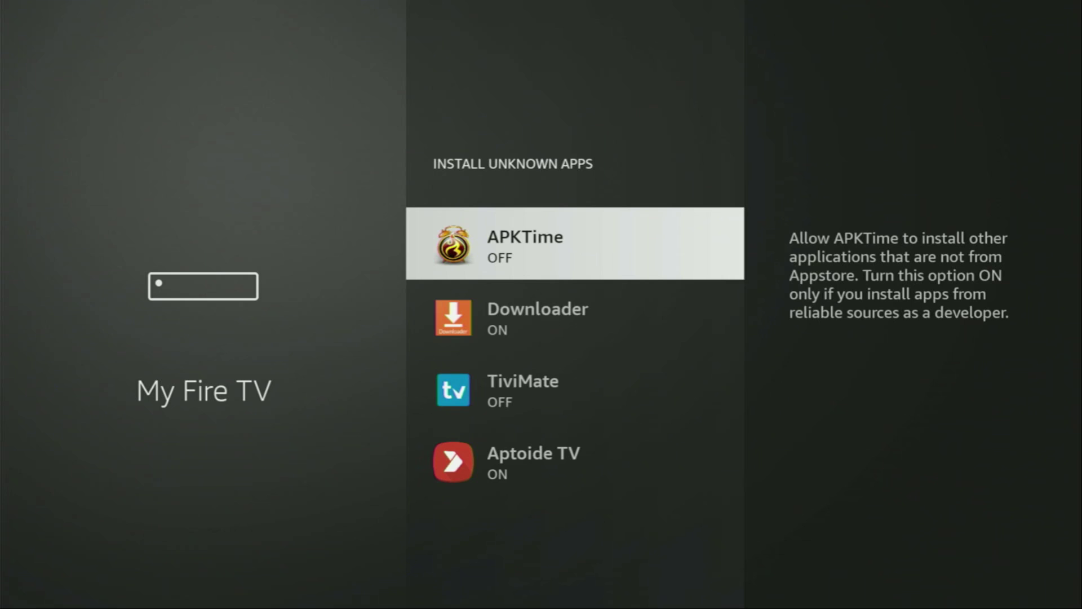
{"action": "key", "text": "Down"}
{"action": "key", "text": "Return"}
{"action": "key", "text": "Return"}
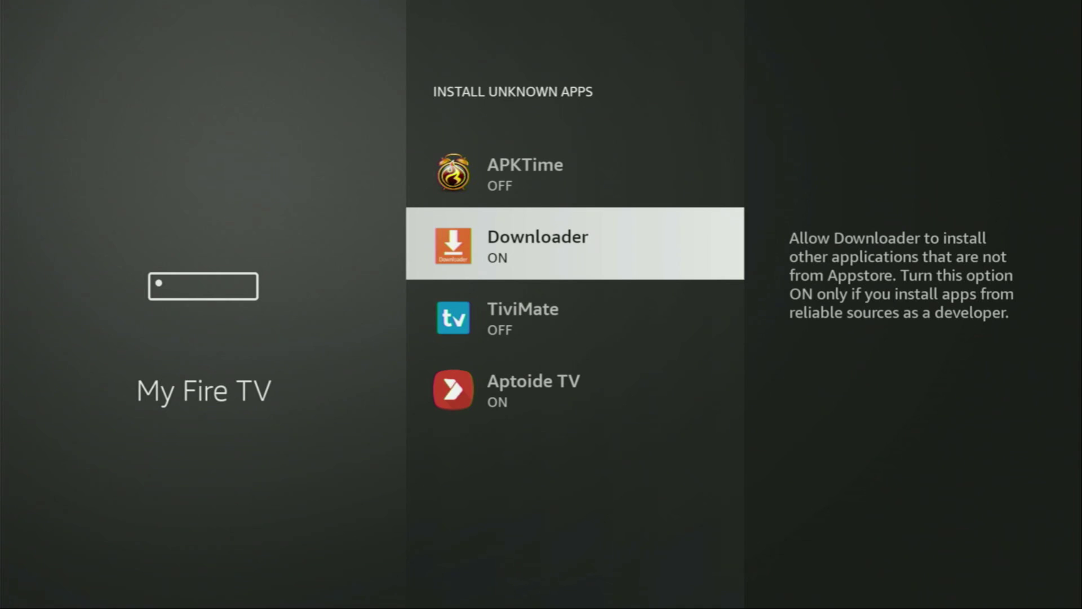
- Open Your Apps & Channels from the home screen's apps grid and highlight NordVPN
{"action": "key", "text": "Home"}
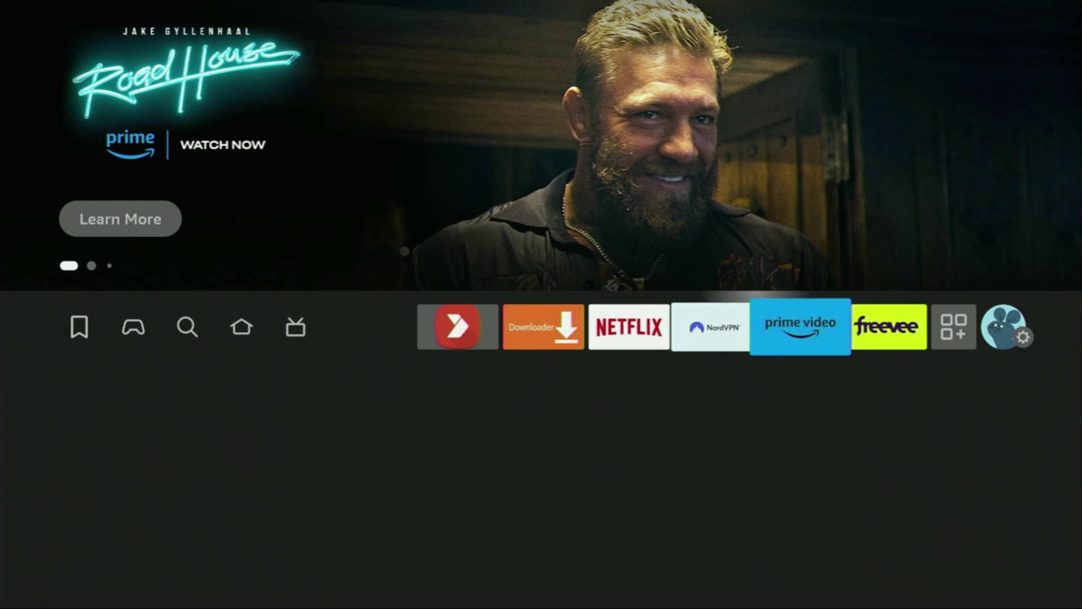
{"action": "key", "text": "Right"}
{"action": "key", "text": "Right"}
{"action": "key", "text": "Return"}
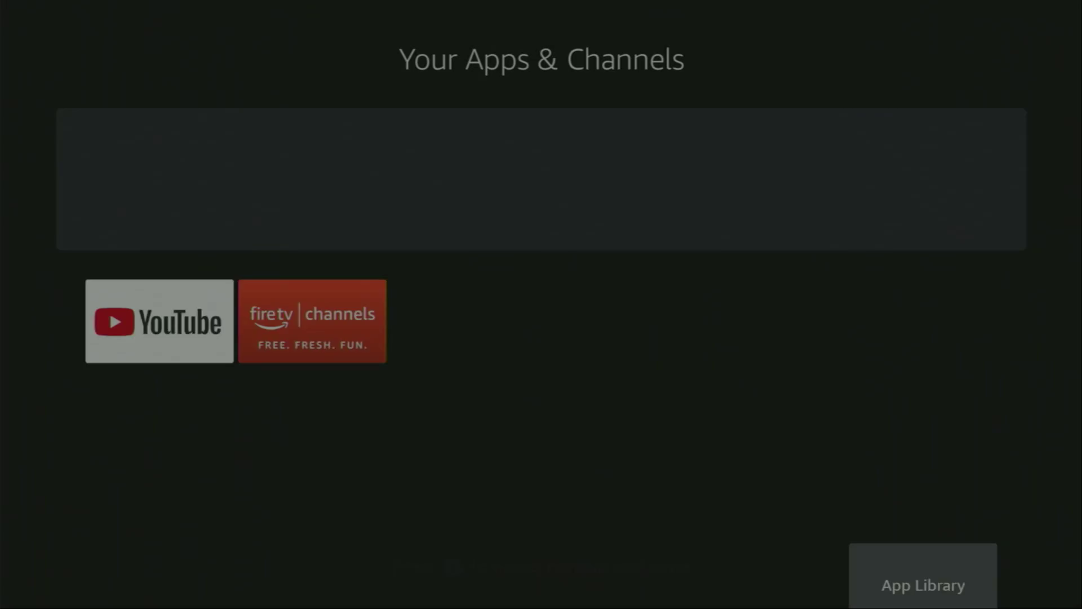
{"action": "key", "text": "Right"}
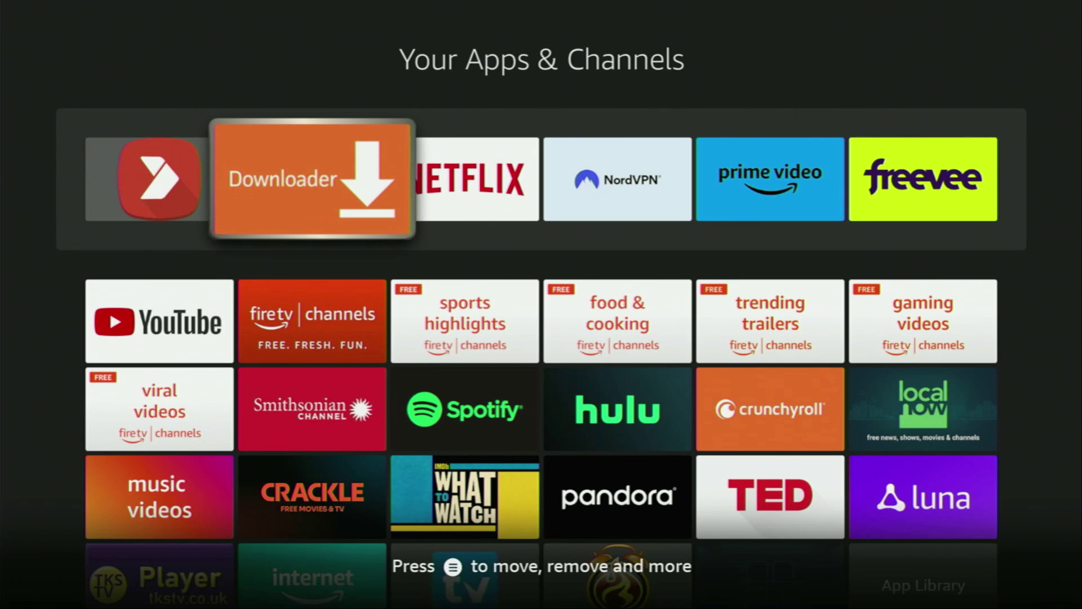
{"action": "key", "text": "Right"}
{"action": "key", "text": "Right"}
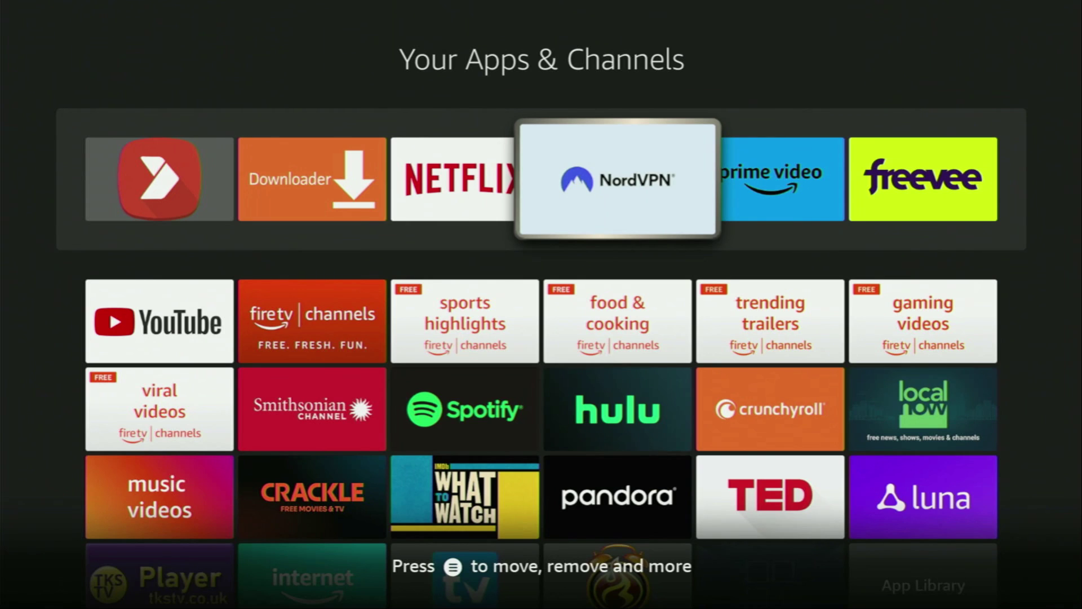
- Launch NordVPN and connect to Finland from the All Countries row
{"action": "key", "text": "Return"}
{"action": "key", "text": "Right"}
{"action": "key", "text": "Right"}
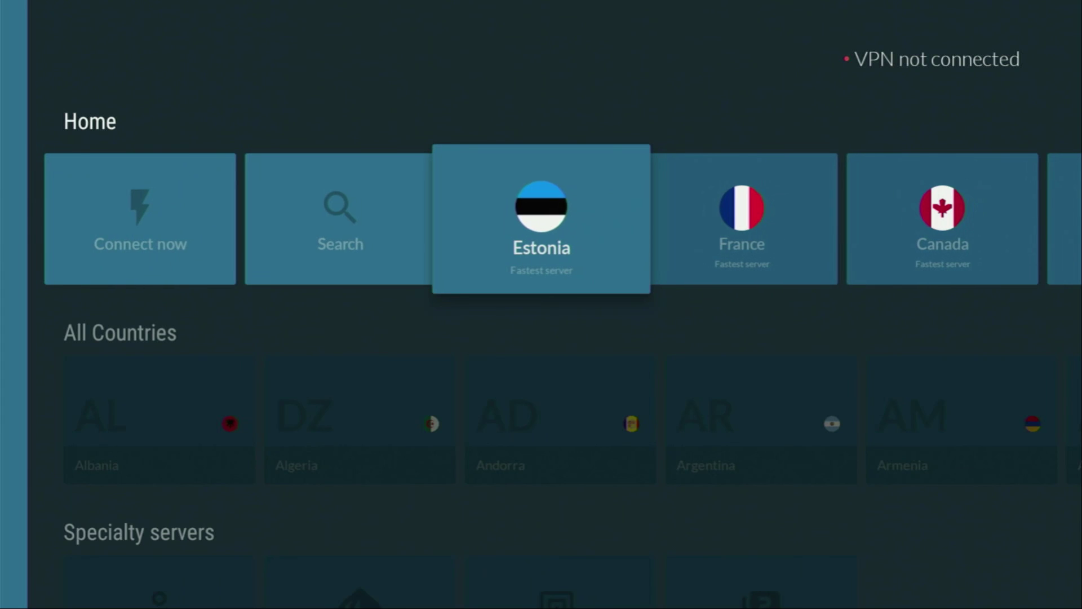
{"action": "key", "text": "Down"}
{"action": "key", "text": "Right"}
{"action": "key", "text": "Right"}
{"action": "key", "text": "Right"}
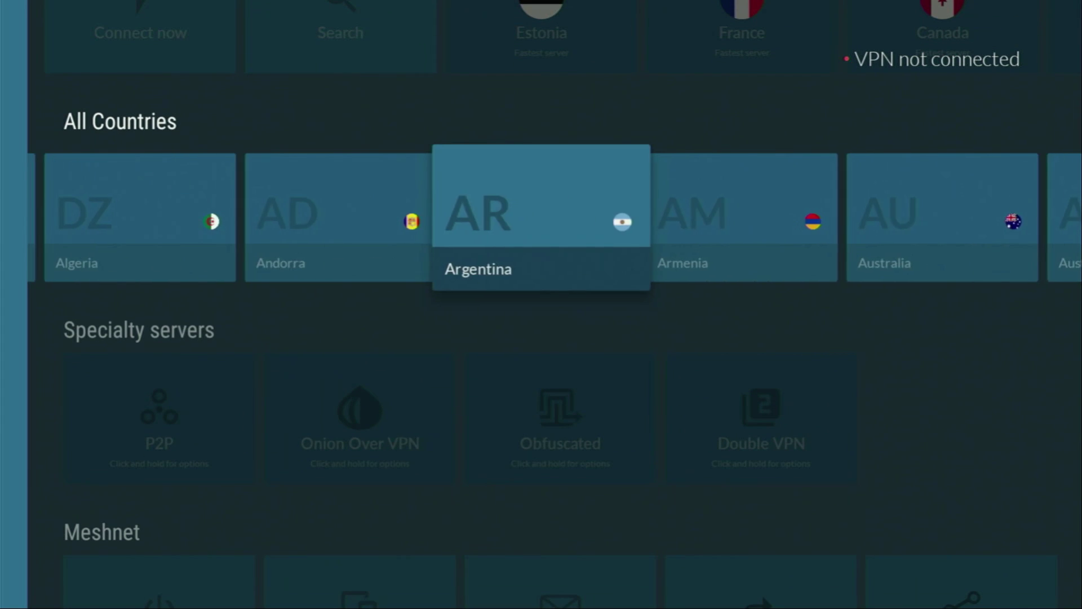
{"action": "key", "text": "Right"}
{"action": "key", "text": "Right"}
{"action": "key", "text": "Right"}
{"action": "key", "text": "Right"}
{"action": "key", "text": "Right"}
{"action": "key", "text": "Right"}
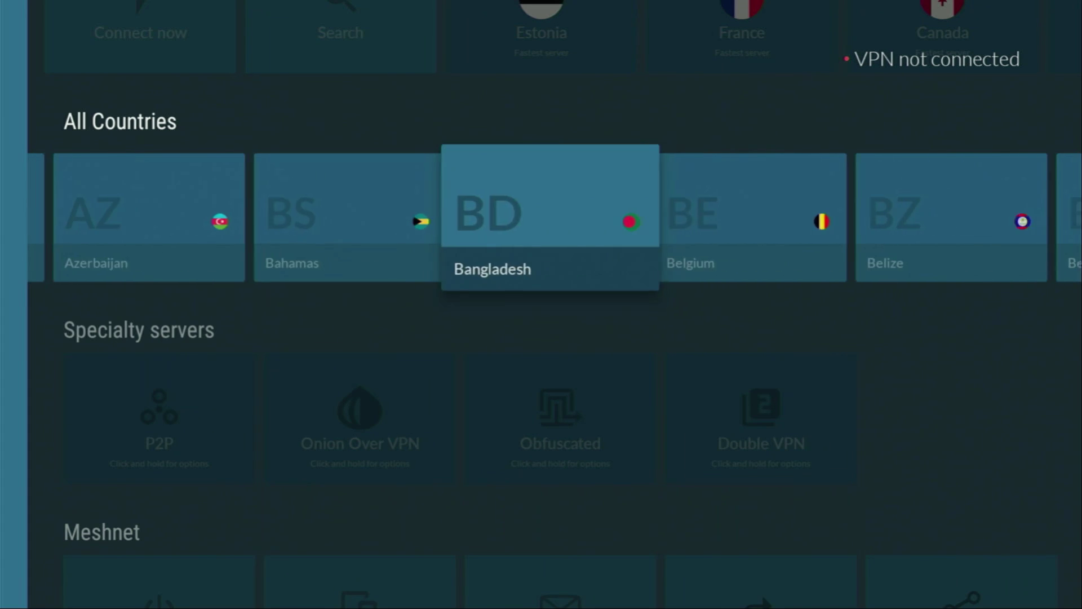
{"action": "key", "text": "Right"}
{"action": "key", "text": "Right"}
{"action": "key", "text": "Right"}
{"action": "key", "text": "Right"}
{"action": "key", "text": "Right"}
{"action": "key", "text": "Right"}
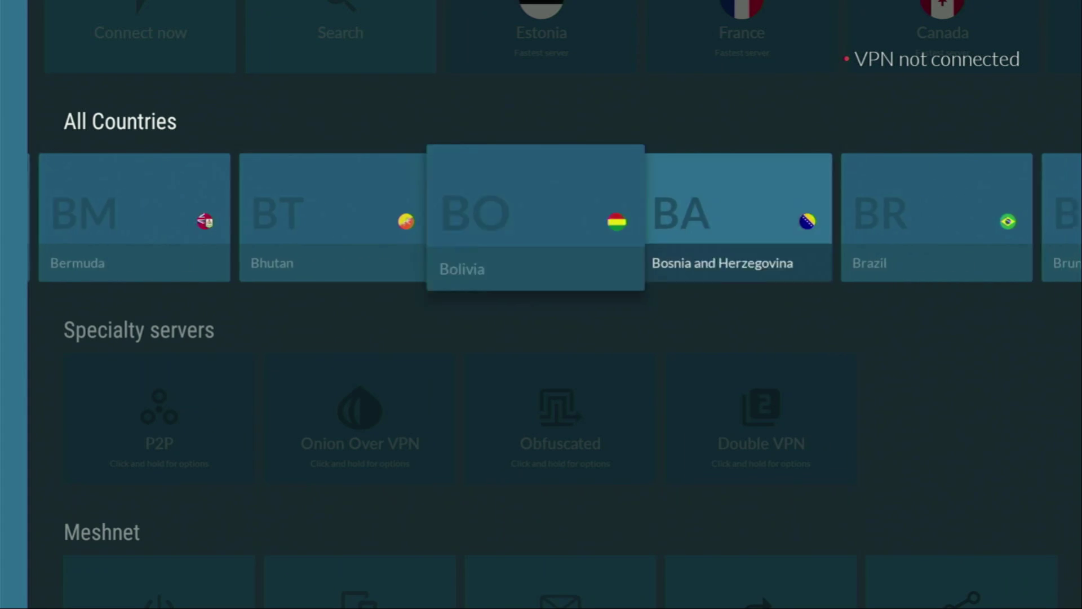
{"action": "key", "text": "Right"}
{"action": "key", "text": "Right"}
{"action": "key", "text": "Right"}
{"action": "key", "text": "Right"}
{"action": "key", "text": "Right"}
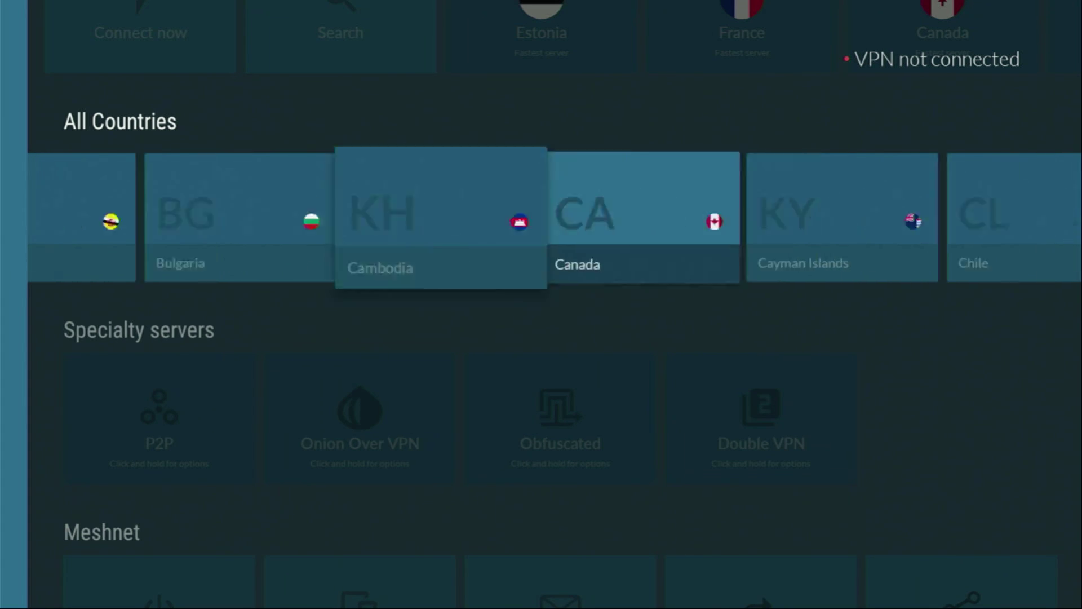
{"action": "key", "text": "Right"}
{"action": "key", "text": "Right"}
{"action": "key", "text": "Right"}
{"action": "key", "text": "Right"}
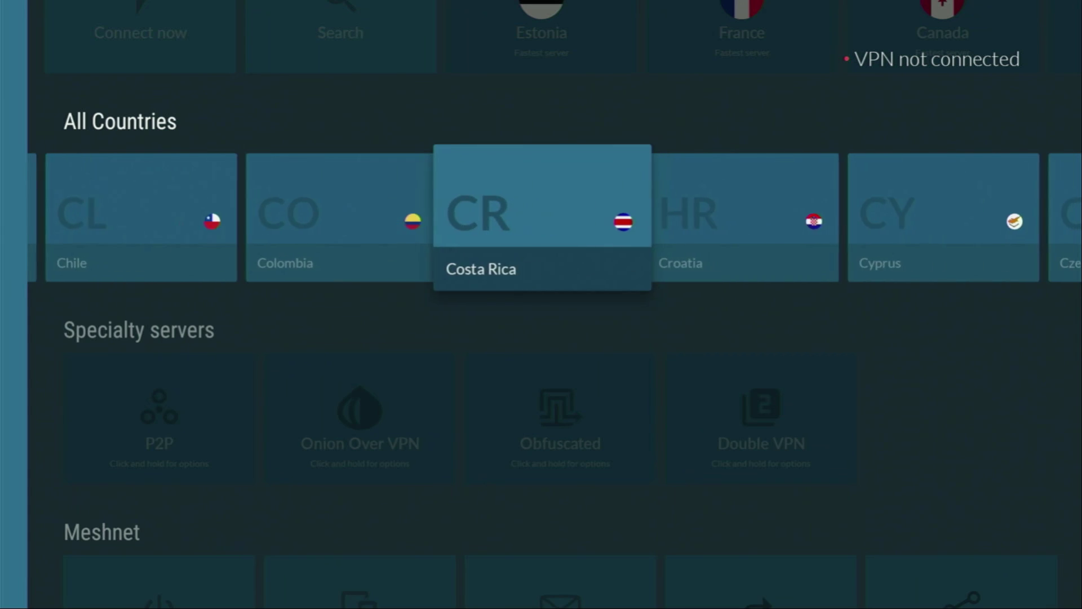
{"action": "key", "text": "Right"}
{"action": "key", "text": "Right"}
{"action": "key", "text": "Right"}
{"action": "key", "text": "Right"}
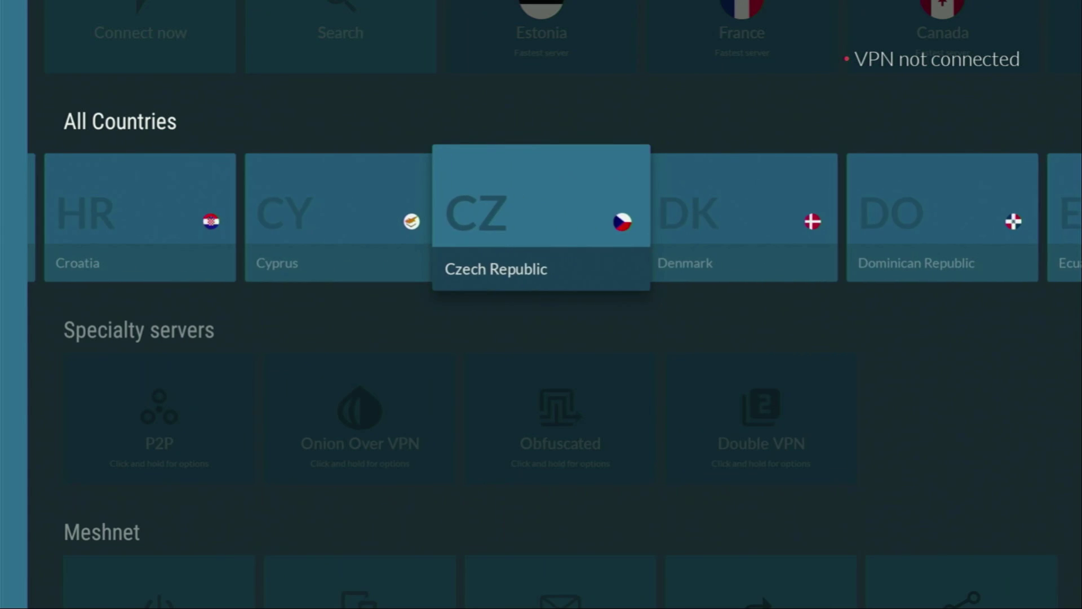
{"action": "key", "text": "Right"}
{"action": "key", "text": "Right"}
{"action": "key", "text": "Right"}
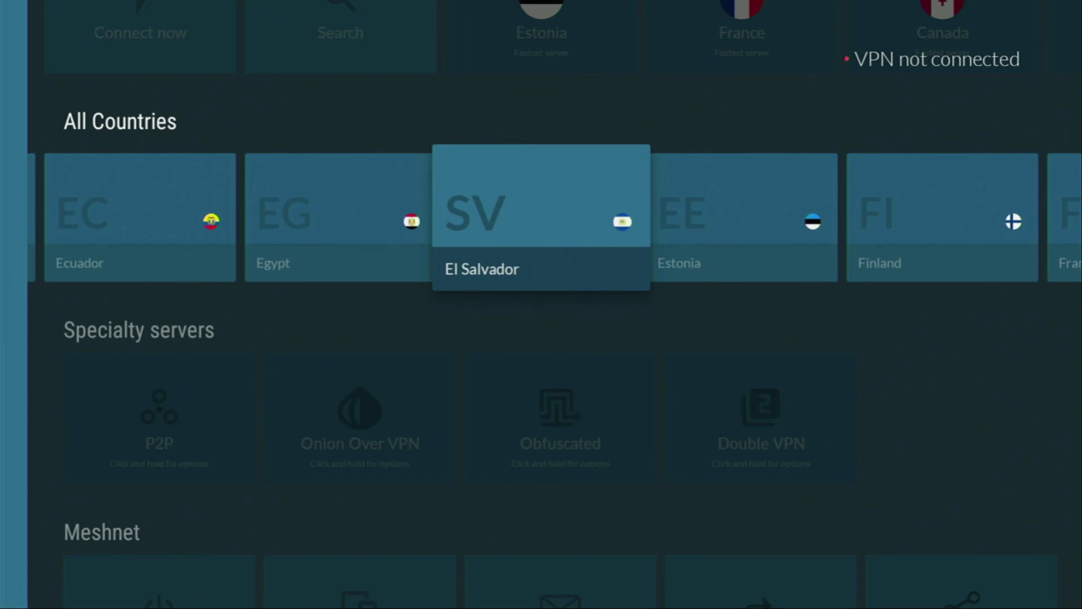
{"action": "key", "text": "Right"}
{"action": "key", "text": "Right"}
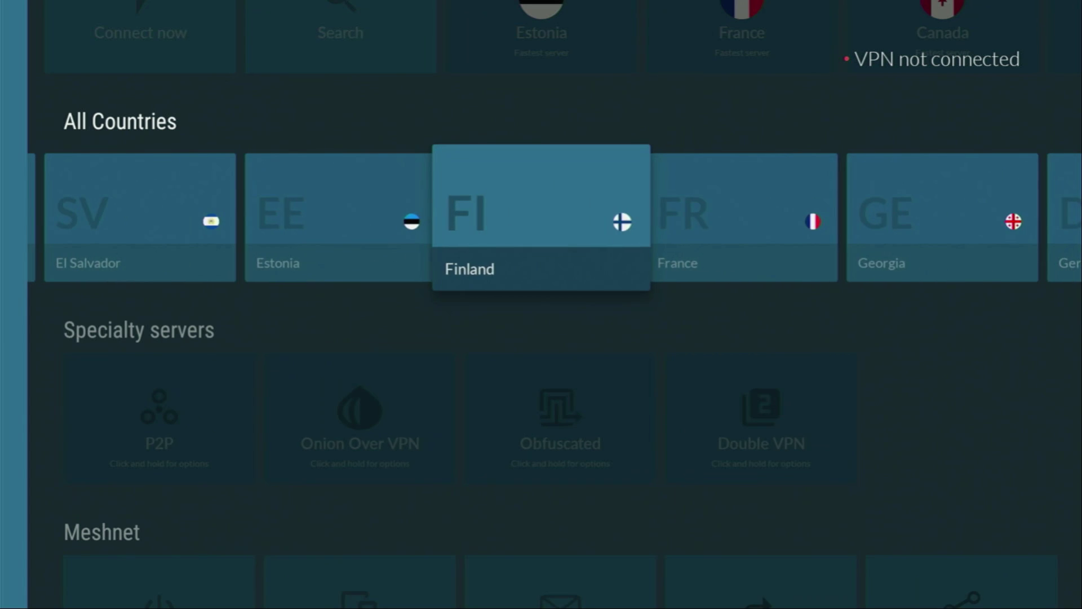
{"action": "key", "text": "Right"}
{"action": "key", "text": "Left"}
{"action": "key", "text": "Return"}
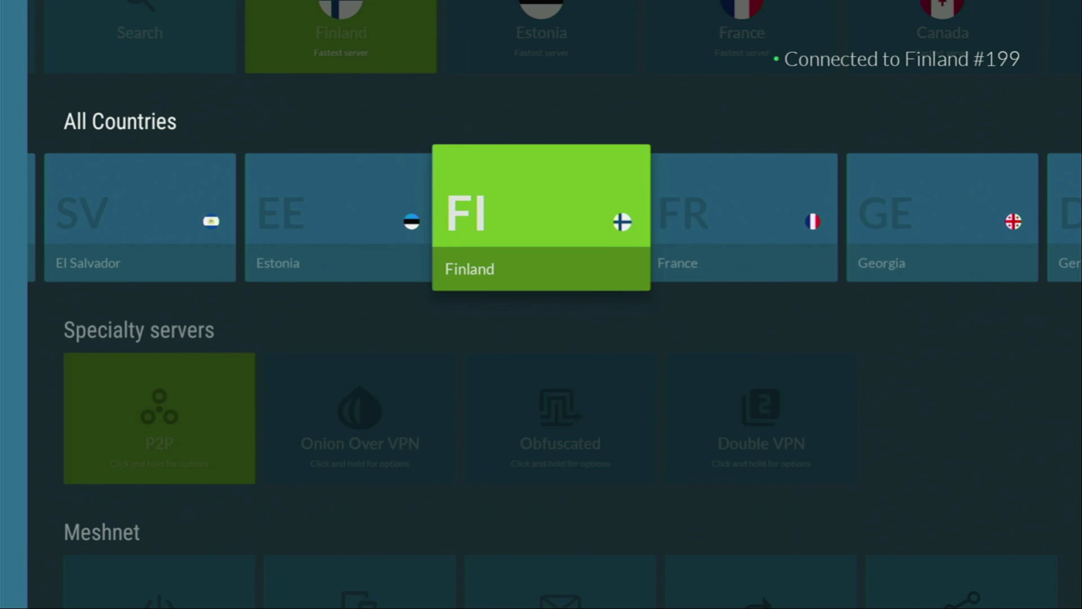
- Browse the quick-connect row and the country list on to France and Germany
{"action": "key", "text": "Up"}
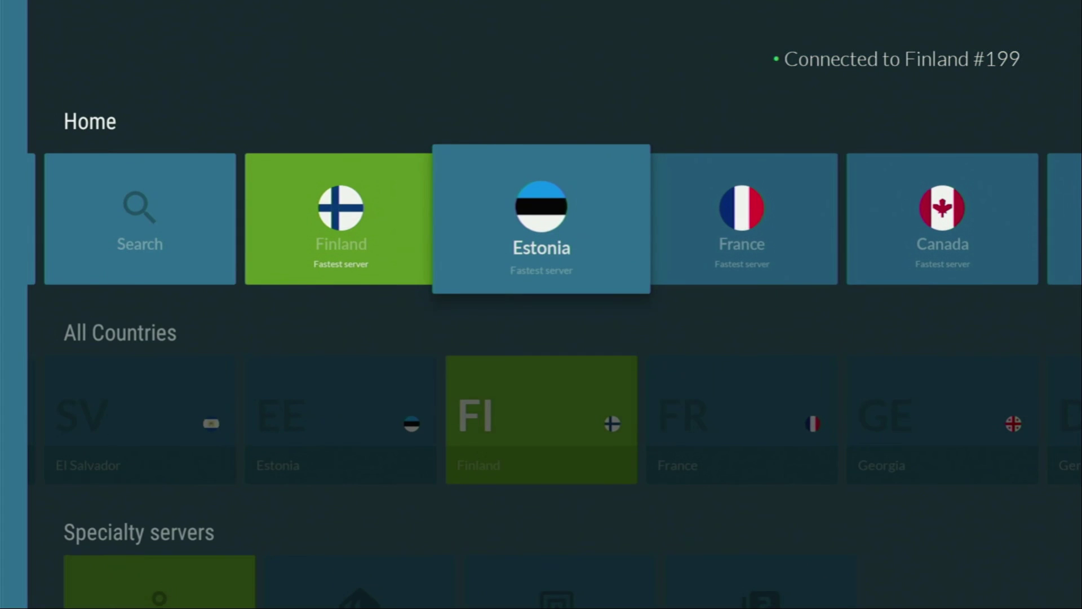
{"action": "key", "text": "Left"}
{"action": "key", "text": "Right"}
{"action": "key", "text": "Right"}
{"action": "key", "text": "Right"}
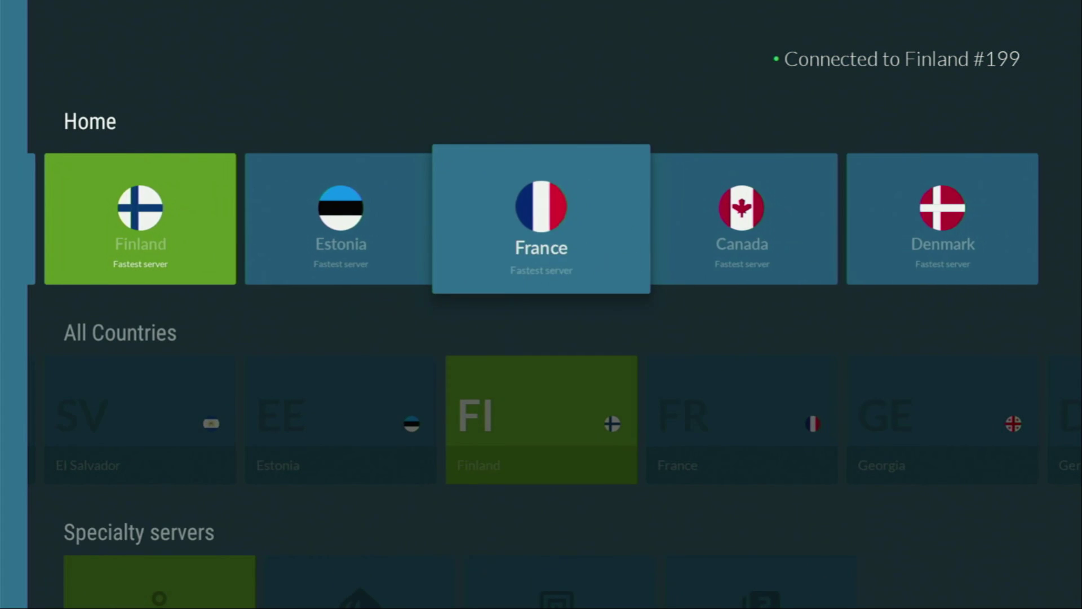
{"action": "key", "text": "Right"}
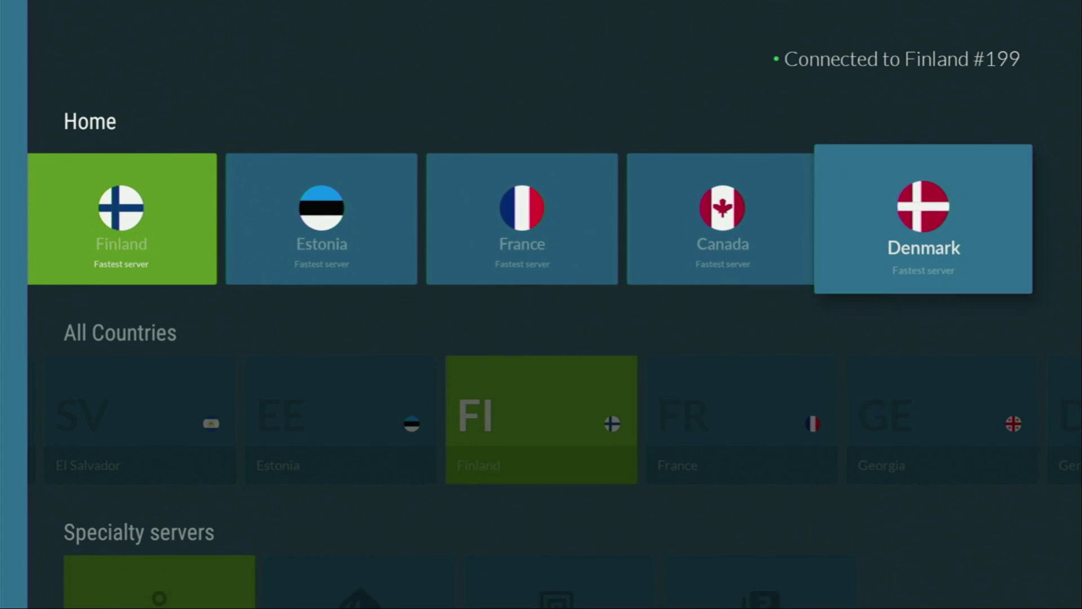
{"action": "key", "text": "Down"}
{"action": "key", "text": "Right"}
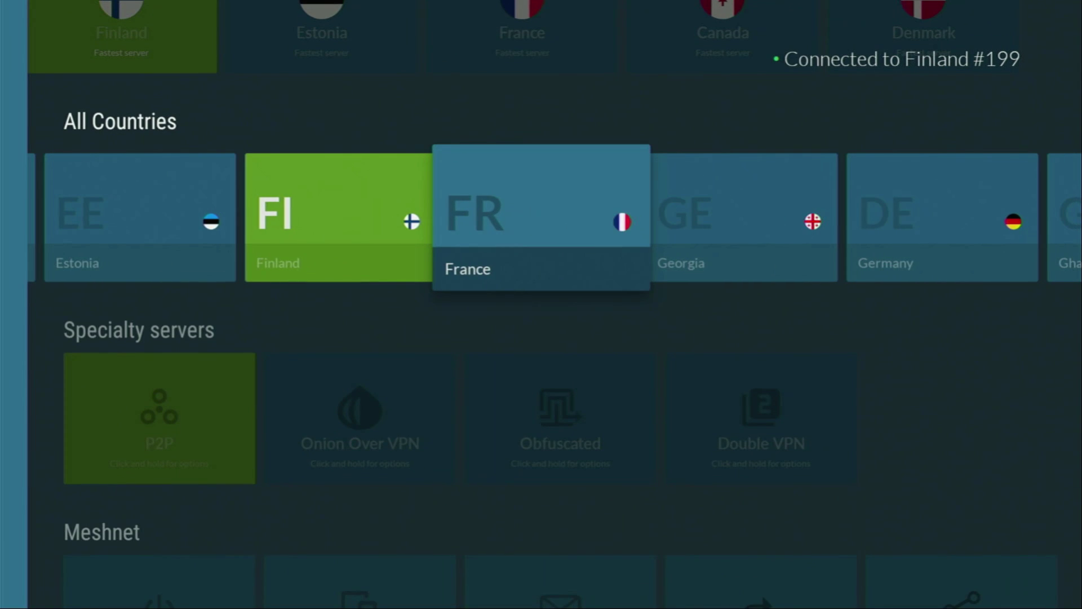
{"action": "key", "text": "Right"}
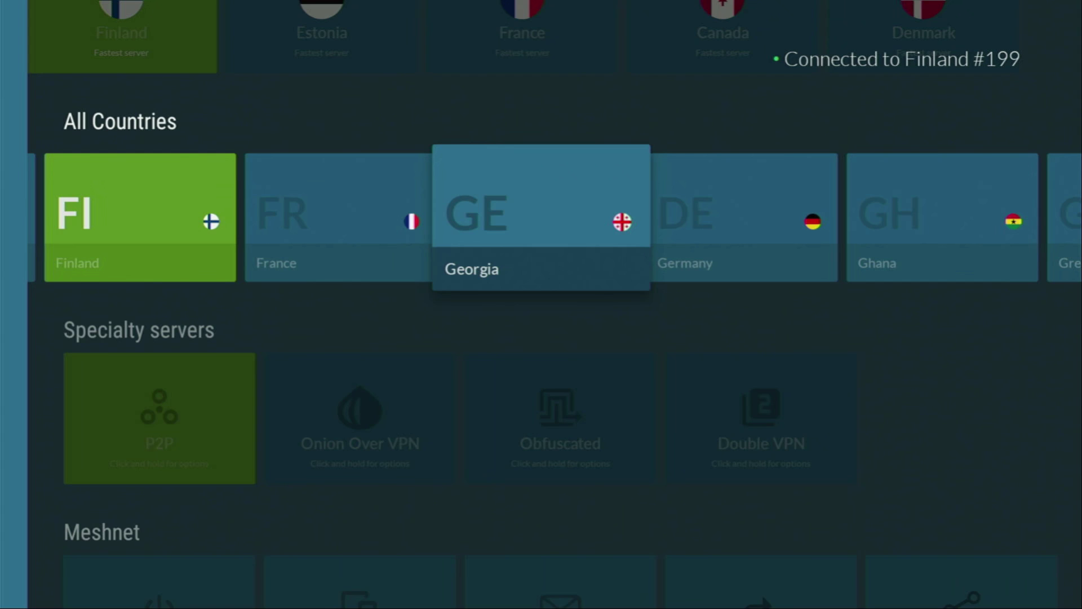
{"action": "key", "text": "Right"}
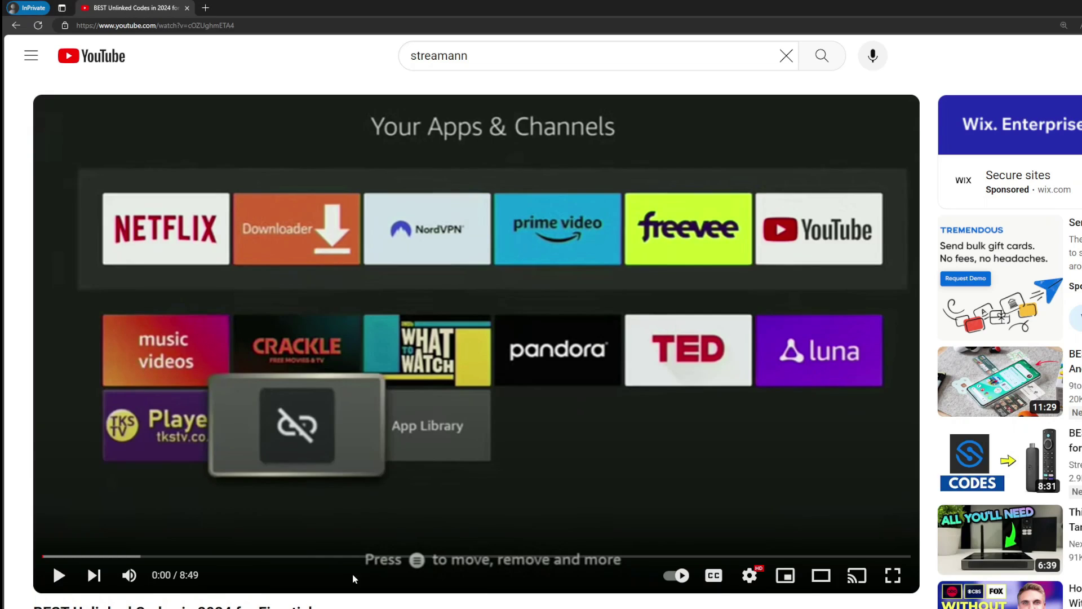
- Expand the video description, follow the pinned comment's topvpnoffer.com link and highlight '3 months extra'
{"action": "scroll", "coordinate": [391, 492], "scroll_direction": "down", "scroll_amount": 5}
{"action": "scroll", "coordinate": [391, 492], "scroll_direction": "down", "scroll_amount": 2}
{"action": "left_click", "coordinate": [354, 335]}
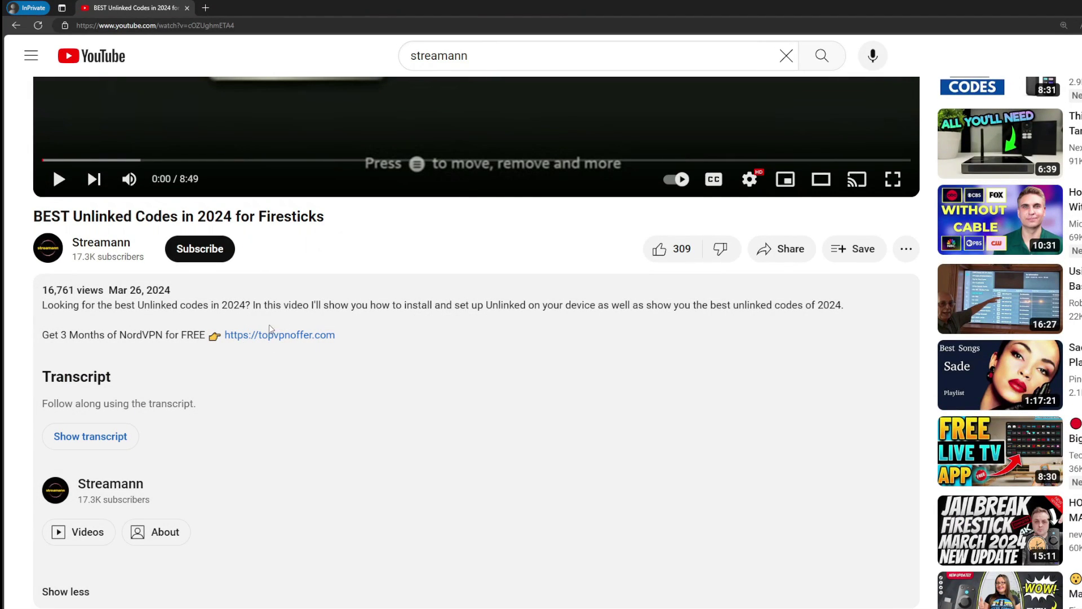
{"action": "scroll", "coordinate": [263, 332], "scroll_direction": "down", "scroll_amount": 5}
{"action": "left_click_drag", "start_coordinate": [368, 467], "coordinate": [281, 454]}
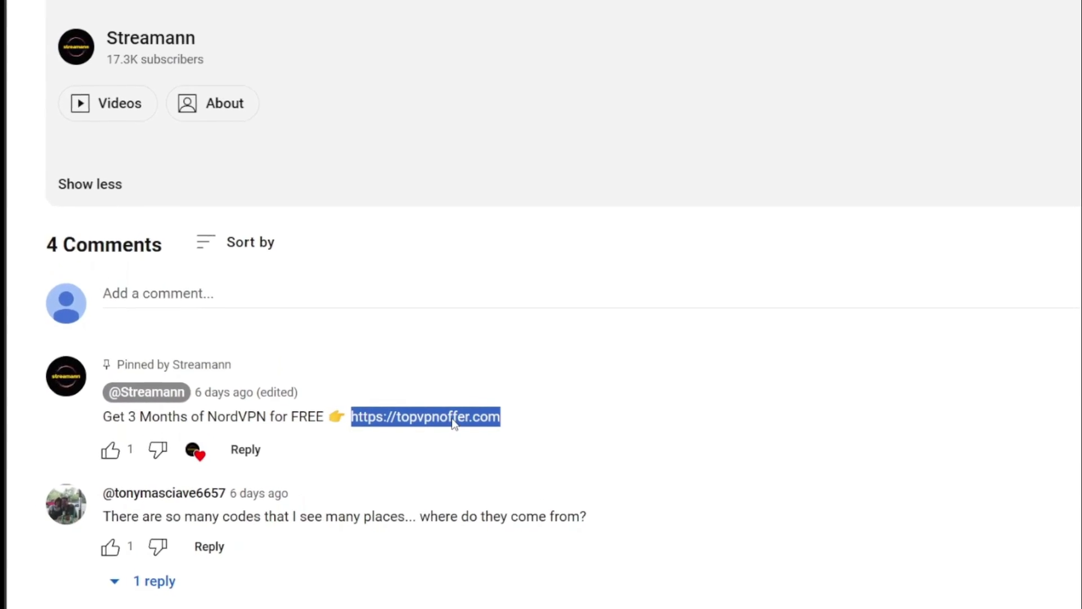
{"action": "left_click", "coordinate": [455, 420]}
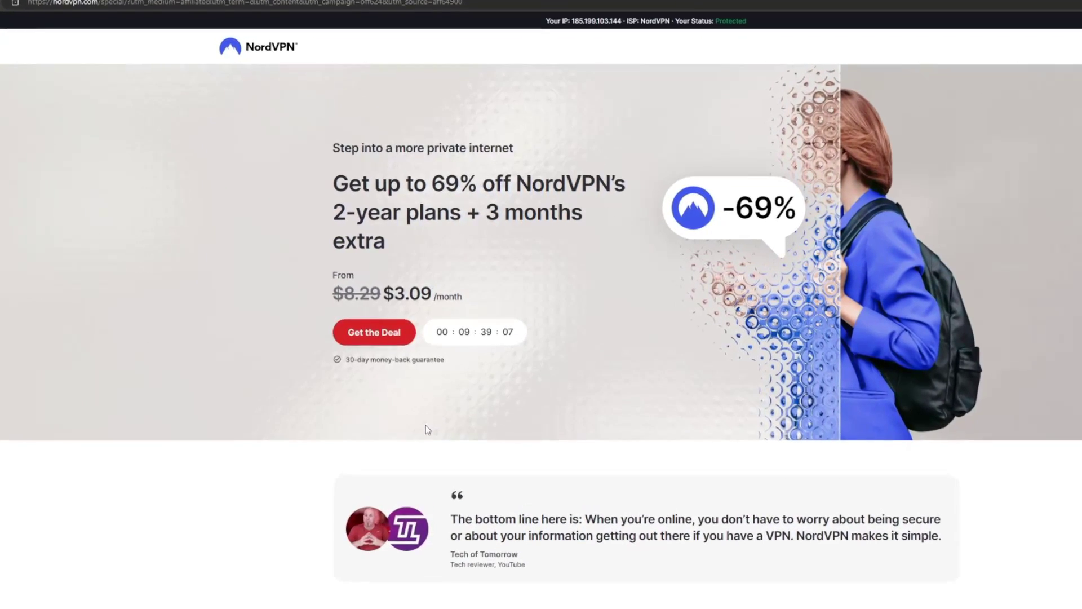
{"action": "left_click_drag", "start_coordinate": [484, 213], "coordinate": [569, 231]}
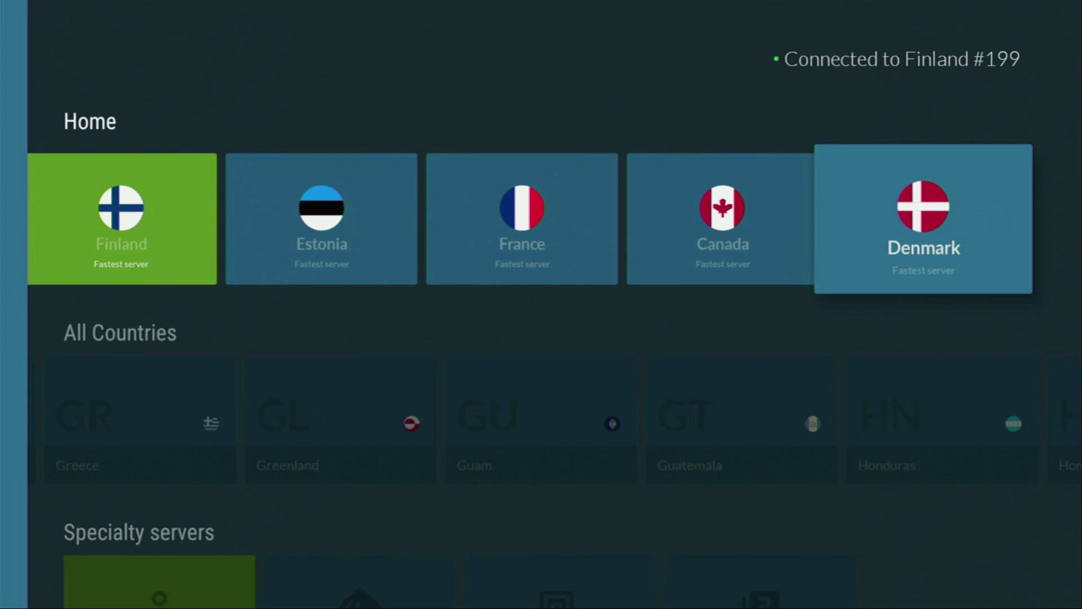
- Launch Downloader and select its web address field
{"action": "key", "text": "Left"}
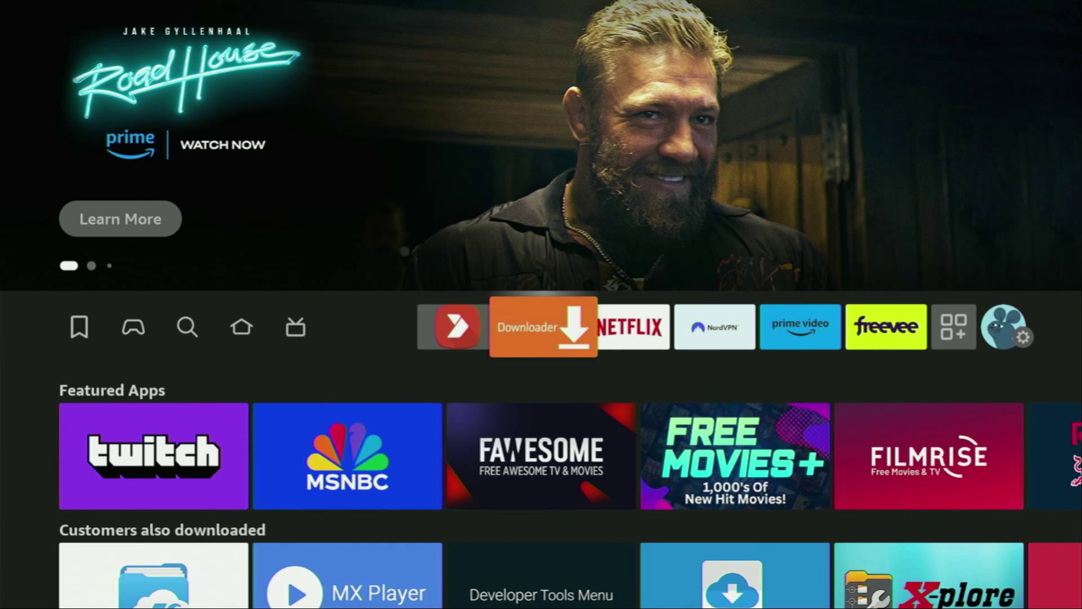
{"action": "key", "text": "Return"}
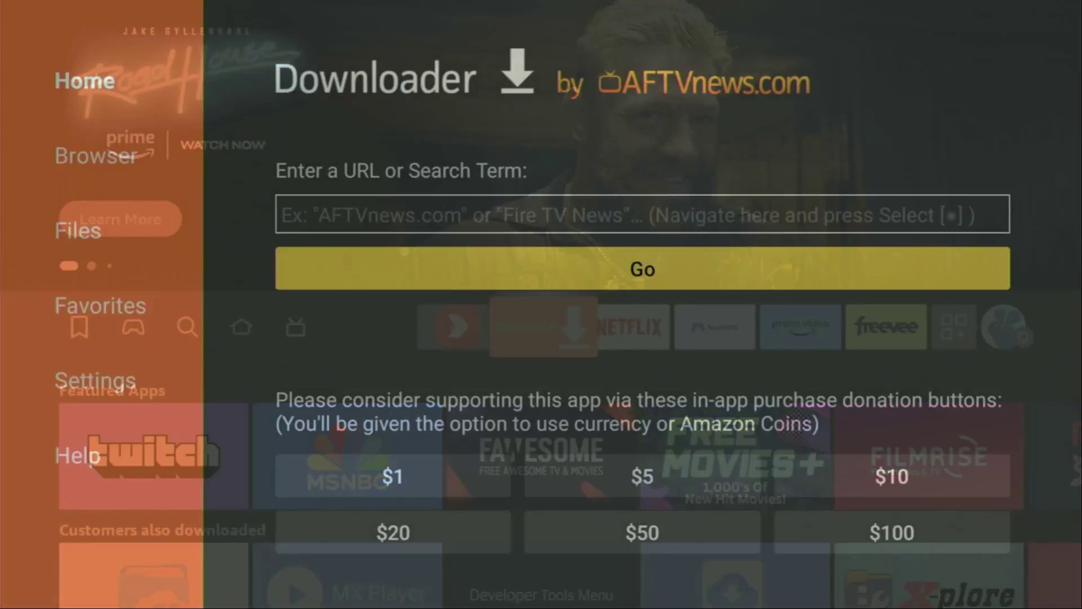
{"action": "key", "text": "Down"}
{"action": "key", "text": "Up"}
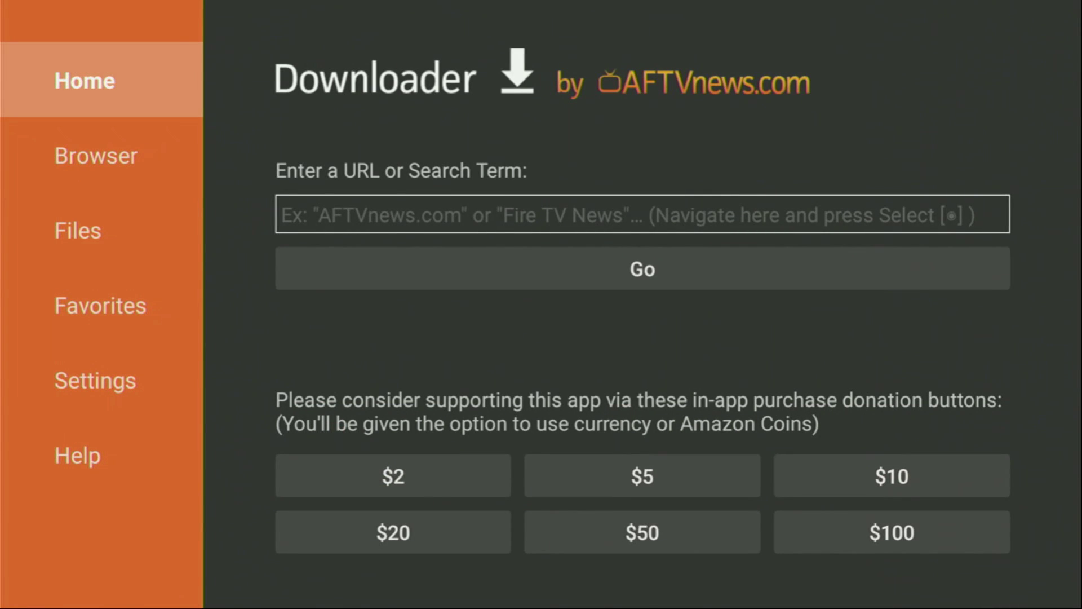
{"action": "key", "text": "Right"}
{"action": "key", "text": "Return"}
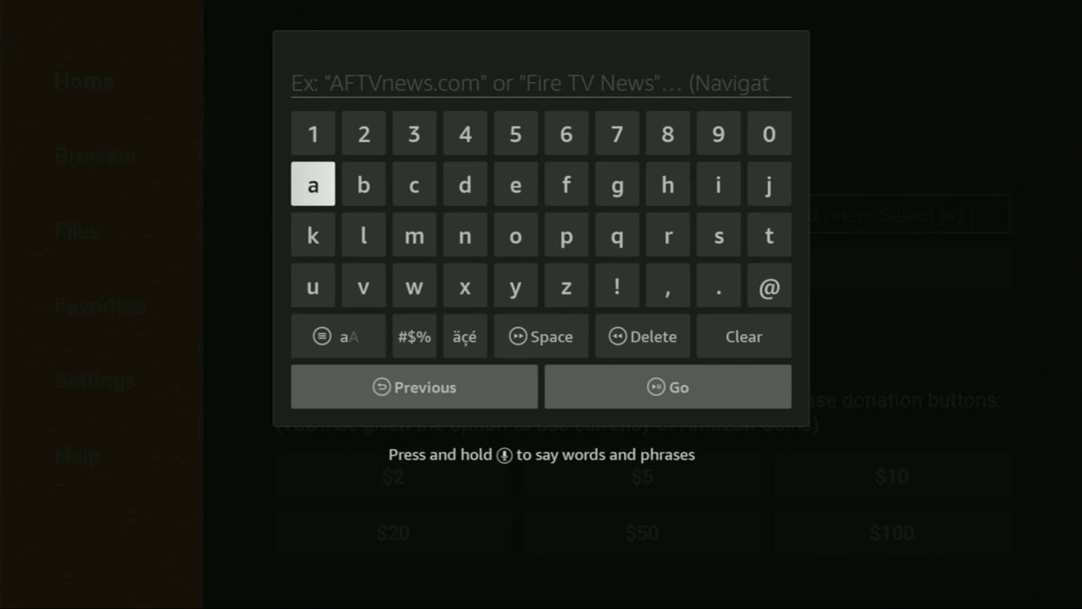
- Type kodi.tv on the on-screen keyboard and move to Go
{"action": "key", "text": "Down"}
{"action": "key", "text": "Return"}
{"action": "key", "text": "Right"}
{"action": "key", "text": "Right"}
{"action": "key", "text": "Right"}
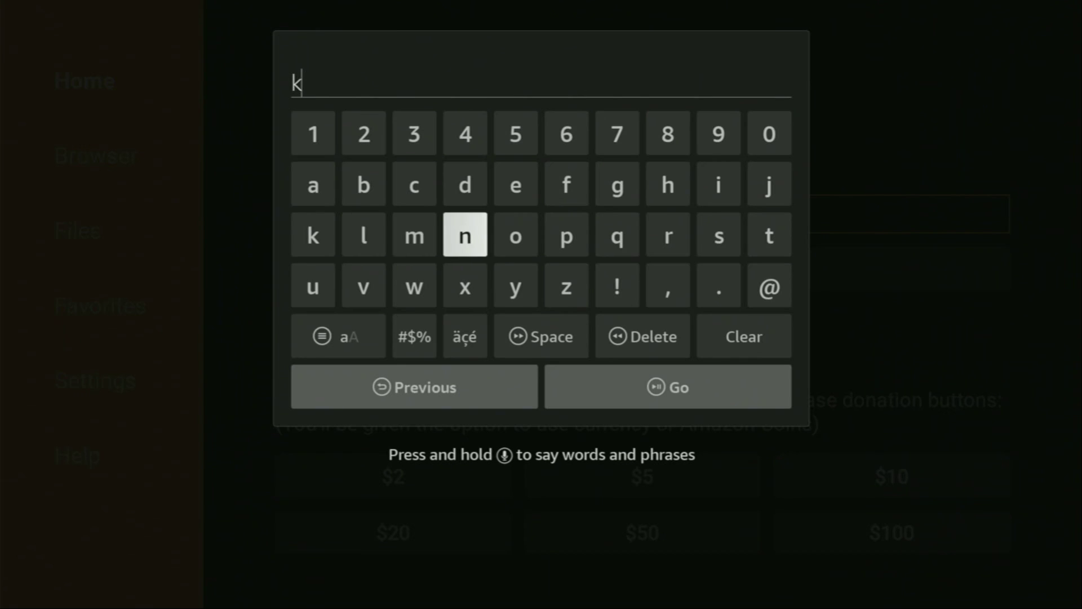
{"action": "key", "text": "Right"}
{"action": "key", "text": "Return"}
{"action": "key", "text": "Left"}
{"action": "key", "text": "Up"}
{"action": "key", "text": "Return"}
{"action": "key", "text": "Right"}
{"action": "key", "text": "Right"}
{"action": "key", "text": "Right"}
{"action": "key", "text": "Right"}
{"action": "key", "text": "Right"}
{"action": "key", "text": "Return"}
{"action": "key", "text": "Down"}
{"action": "key", "text": "Down"}
{"action": "key", "text": "Return"}
{"action": "key", "text": "Up"}
{"action": "key", "text": "Right"}
{"action": "key", "text": "Return"}
{"action": "key", "text": "Down"}
{"action": "key", "text": "Right"}
{"action": "key", "text": "Right"}
{"action": "key", "text": "Return"}
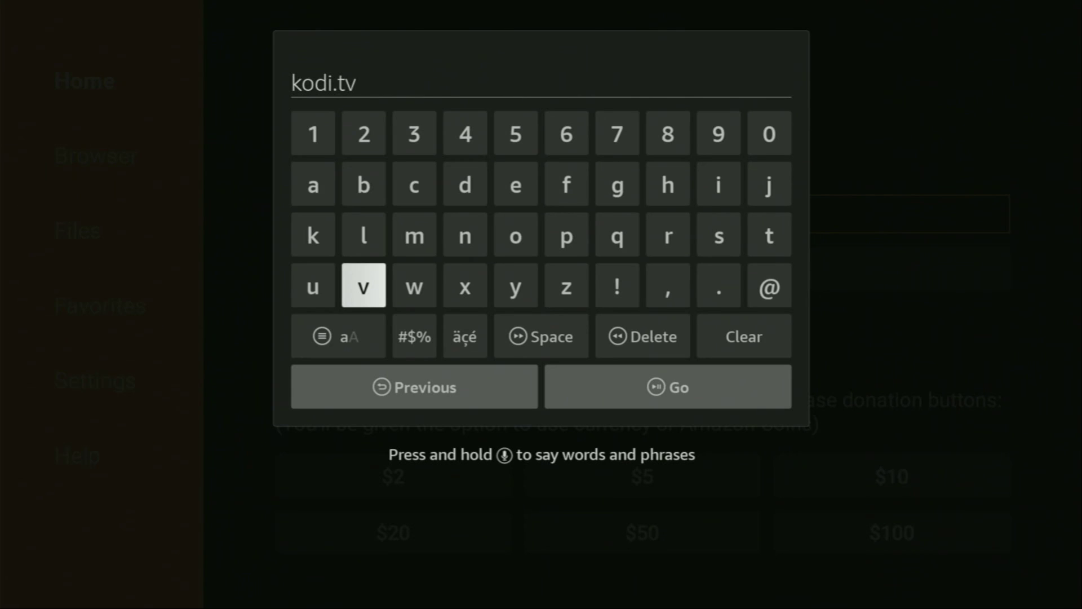
{"action": "key", "text": "Down"}
{"action": "key", "text": "Down"}
{"action": "key", "text": "Right"}
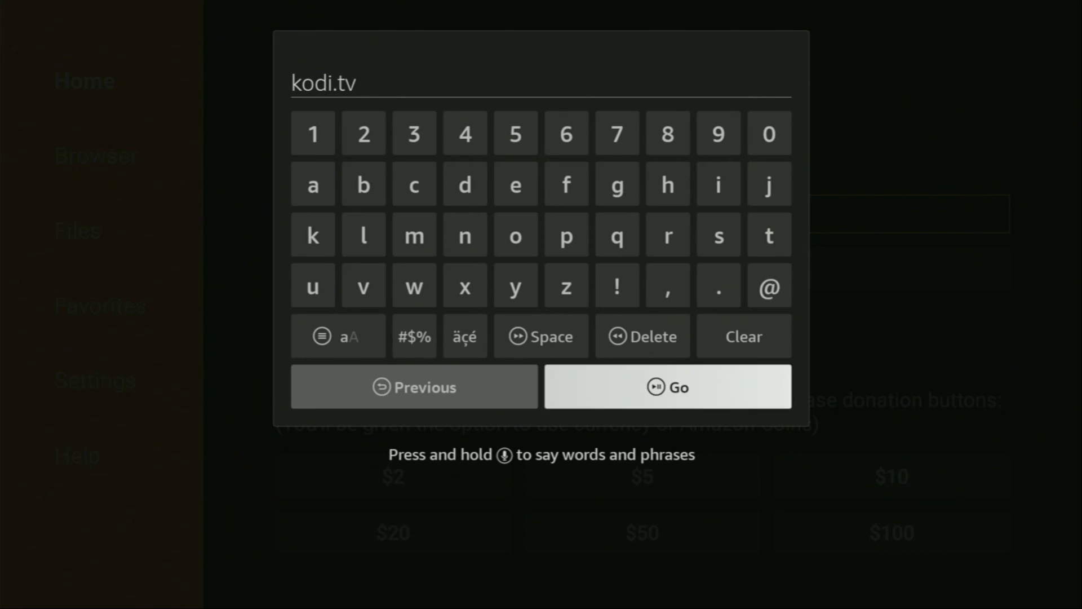
- Load kodi.tv, open its Download page and scroll to the Select Your Platform icons
{"action": "key", "text": "Return"}
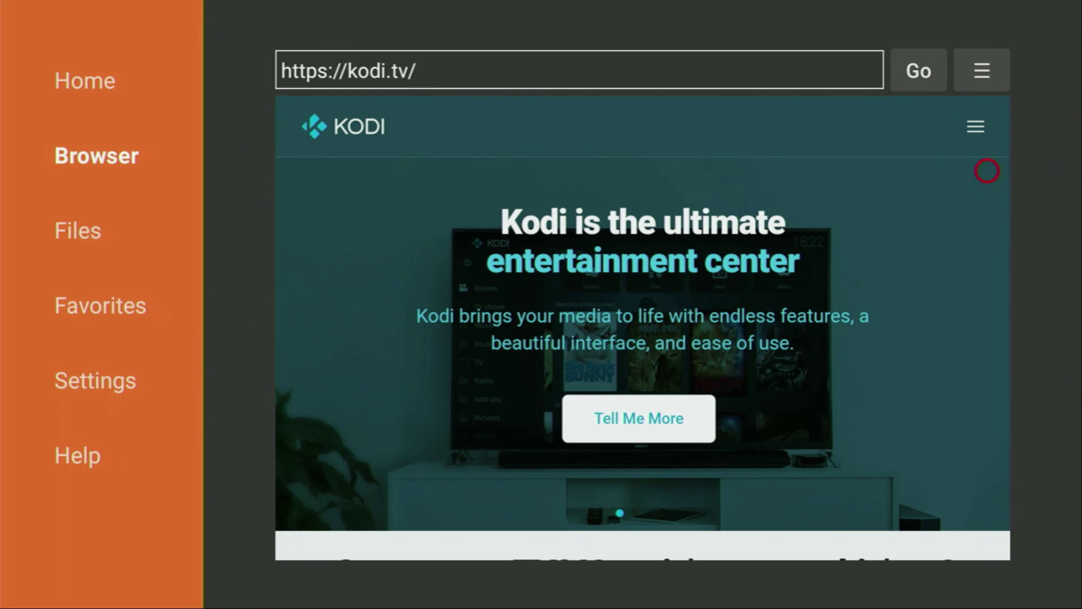
{"action": "left_click", "coordinate": [975, 125]}
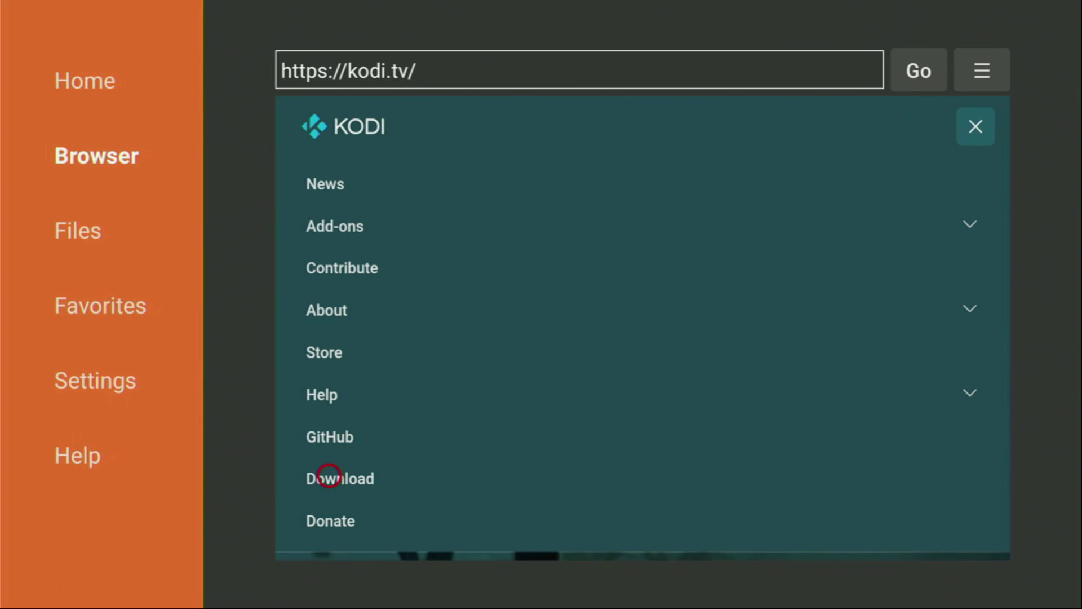
{"action": "left_click", "coordinate": [329, 476]}
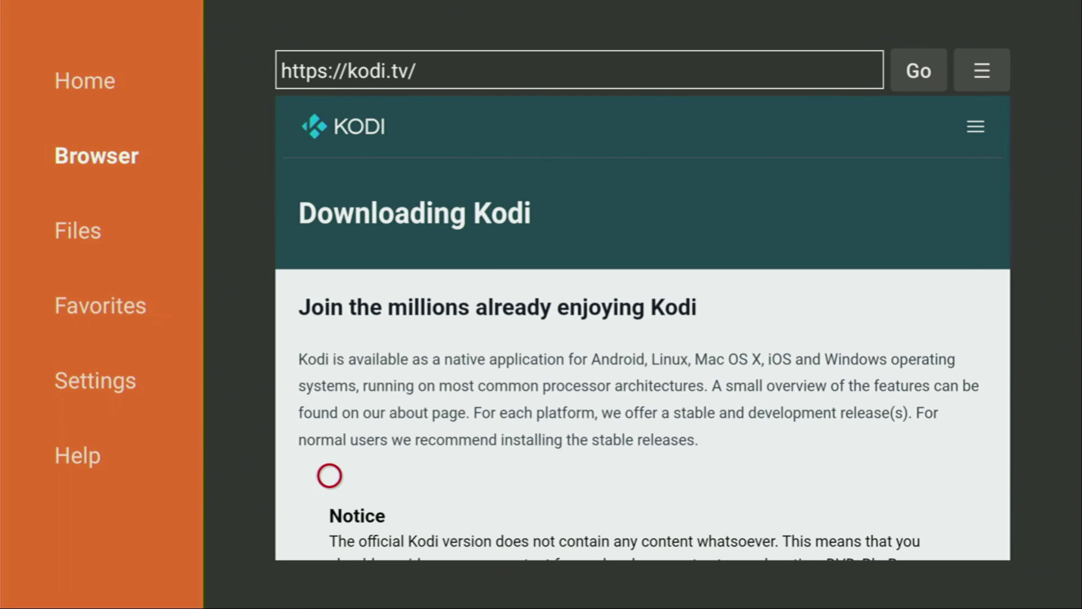
{"action": "scroll", "coordinate": [422, 535], "scroll_direction": "down", "scroll_amount": 6}
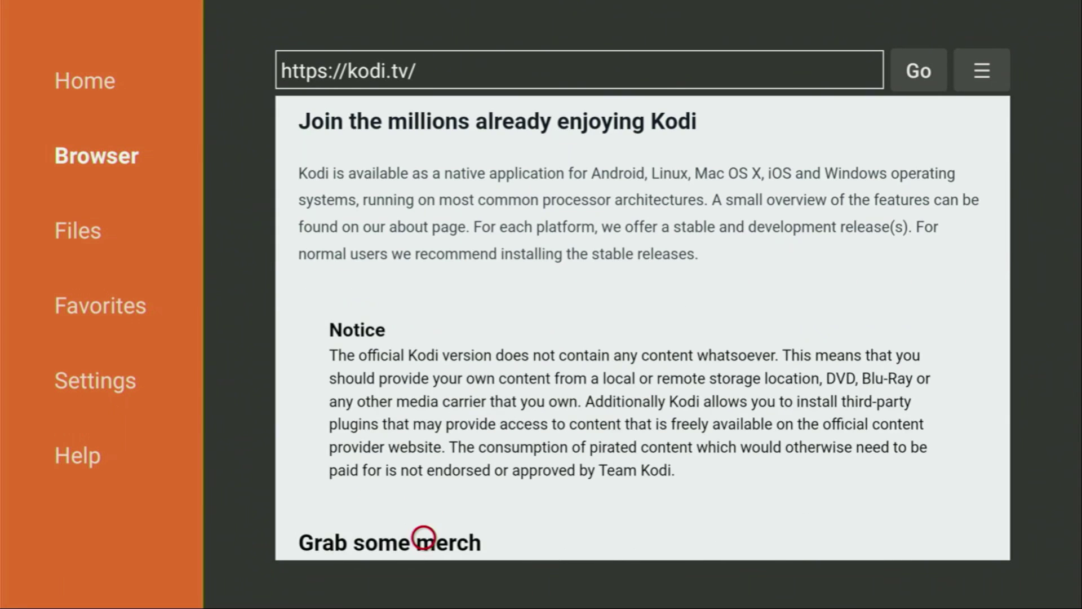
{"action": "scroll", "coordinate": [423, 537], "scroll_direction": "down", "scroll_amount": 11}
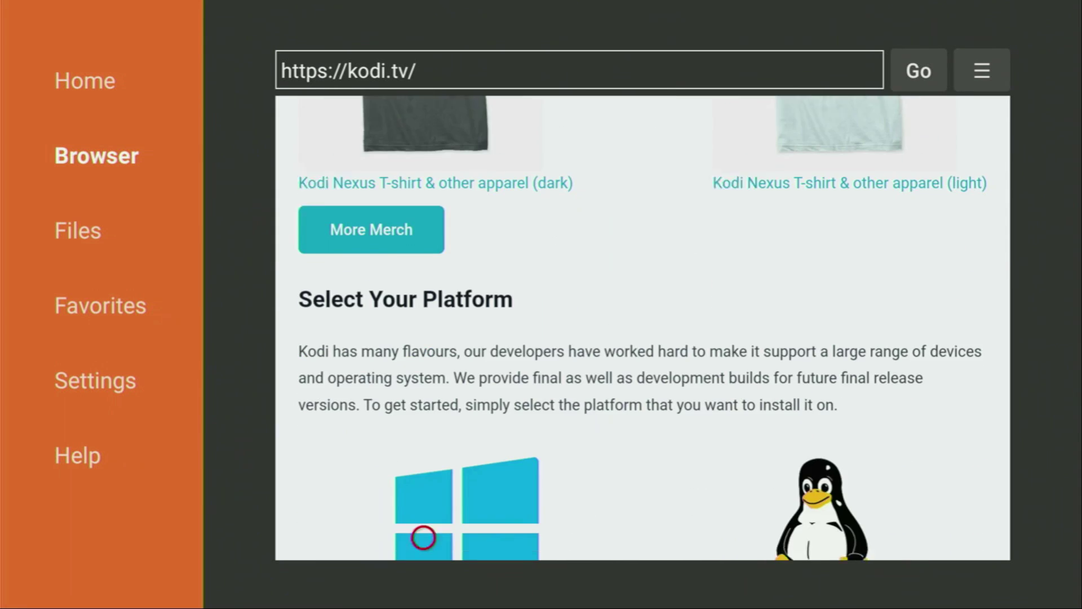
{"action": "scroll", "coordinate": [424, 537], "scroll_direction": "down", "scroll_amount": 5}
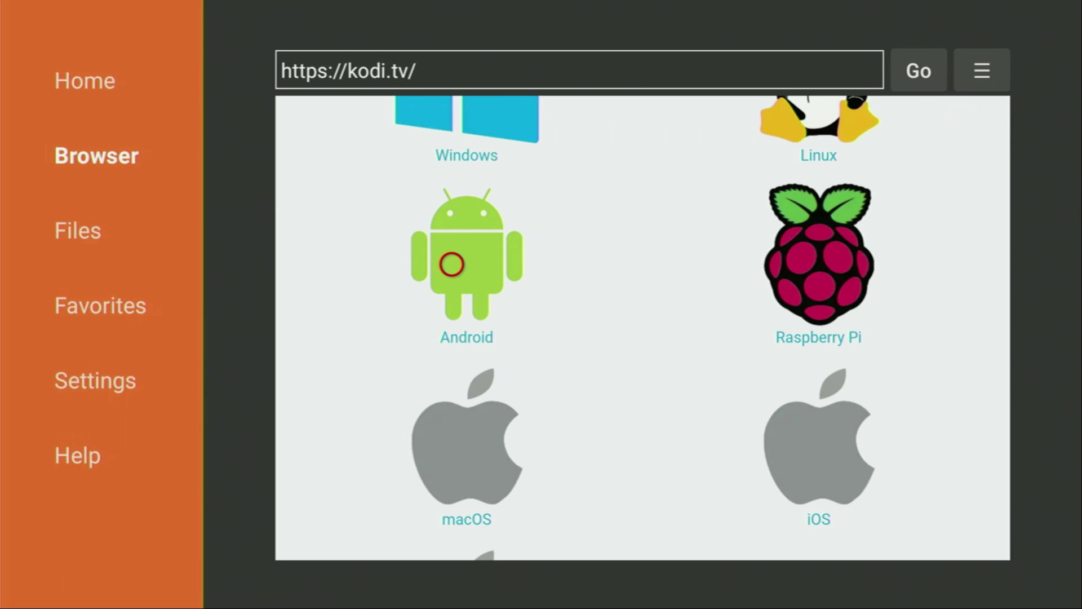
- Choose Android and download the ARMV7A (32BIT) Kodi v21 (Omega) package
{"action": "left_click", "coordinate": [451, 265]}
{"action": "scroll", "coordinate": [452, 538], "scroll_direction": "down", "scroll_amount": 2}
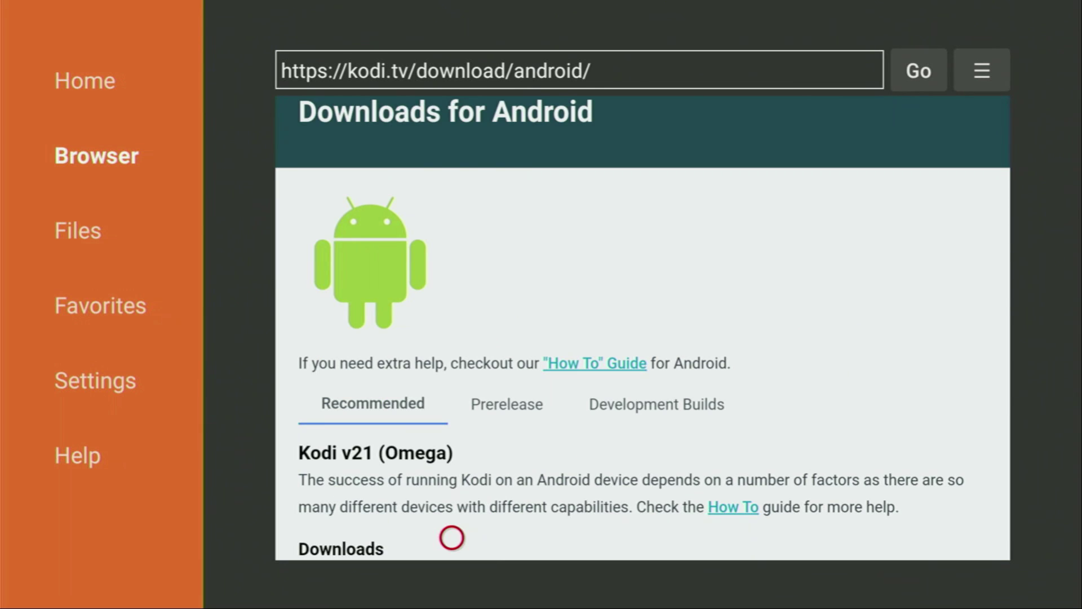
{"action": "scroll", "coordinate": [451, 538], "scroll_direction": "down", "scroll_amount": 5}
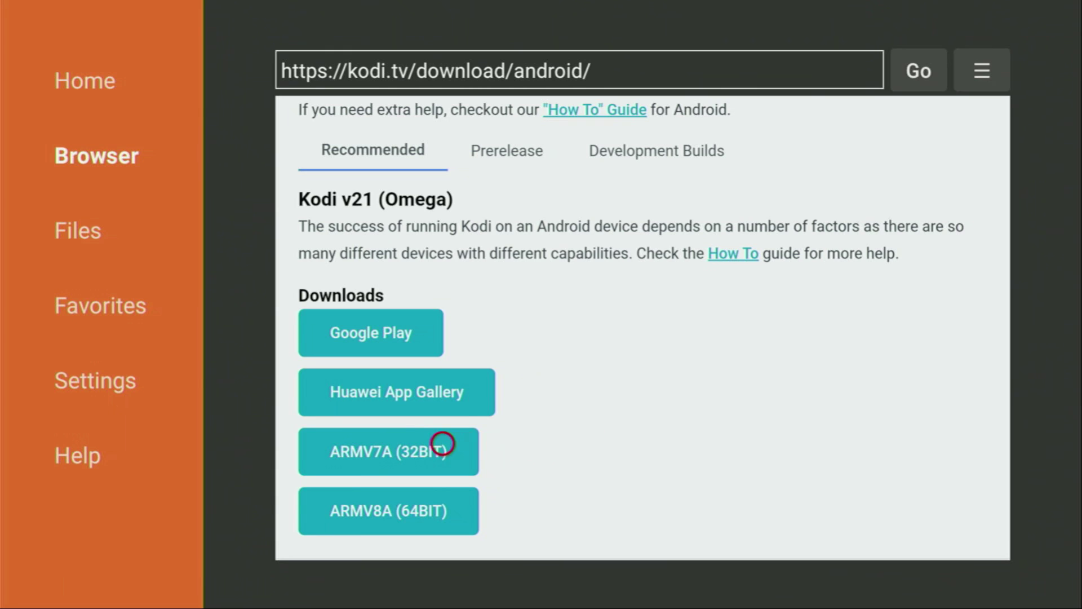
{"action": "left_click", "coordinate": [414, 443]}
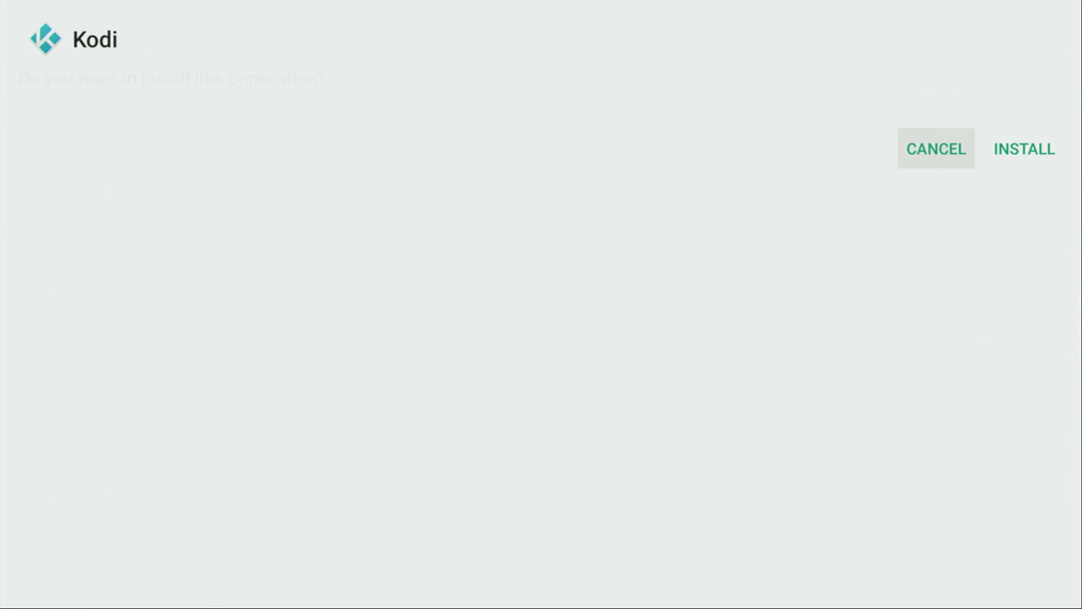
- Install Kodi and finish with DONE to return to Downloader
{"action": "key", "text": "Right"}
{"action": "key", "text": "Return"}
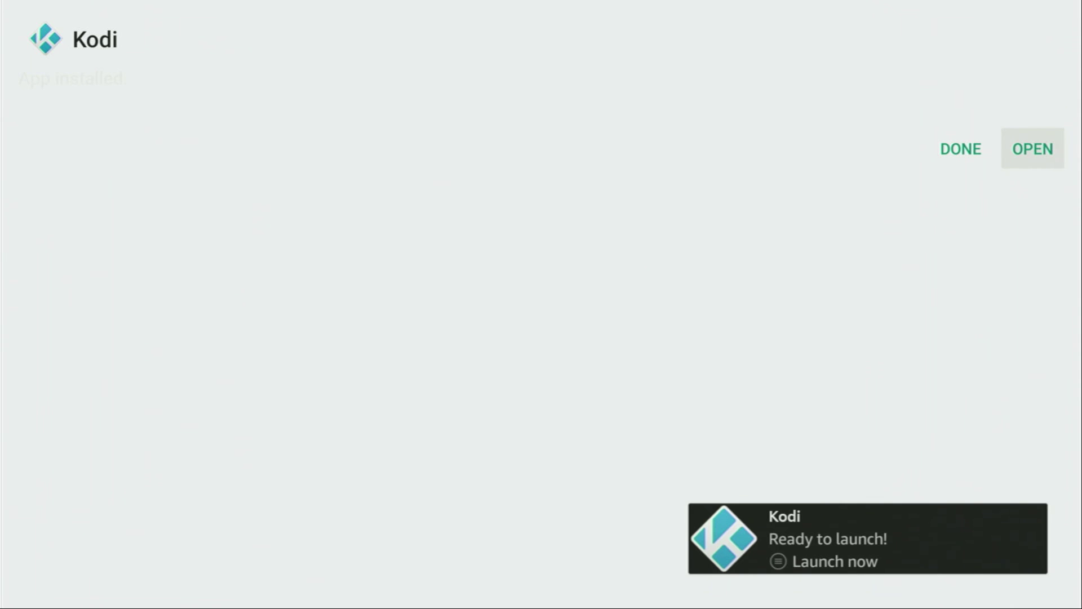
{"action": "key", "text": "Left"}
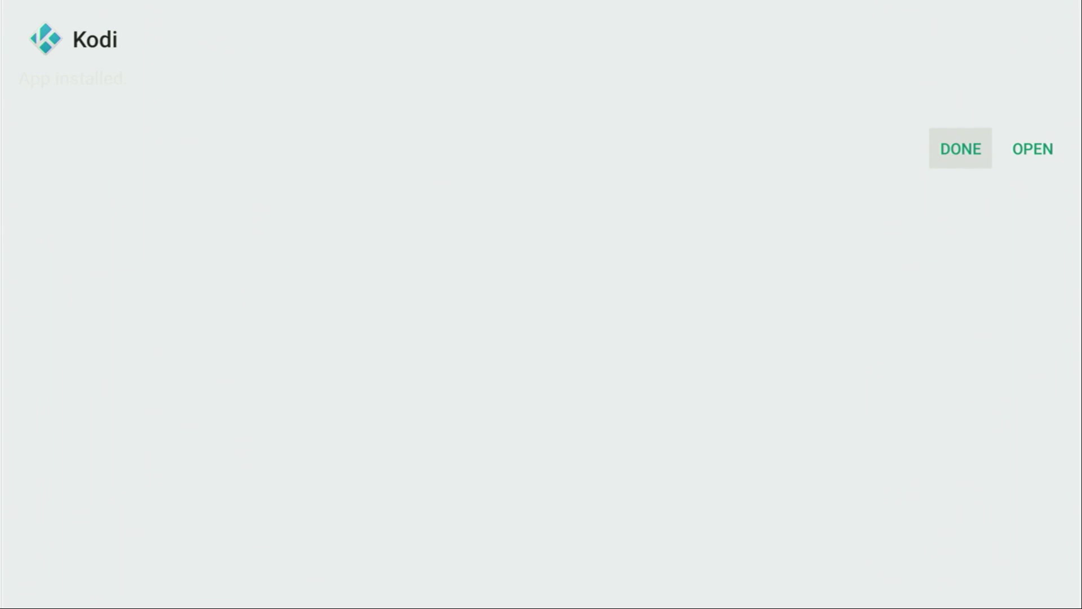
{"action": "key", "text": "Return"}
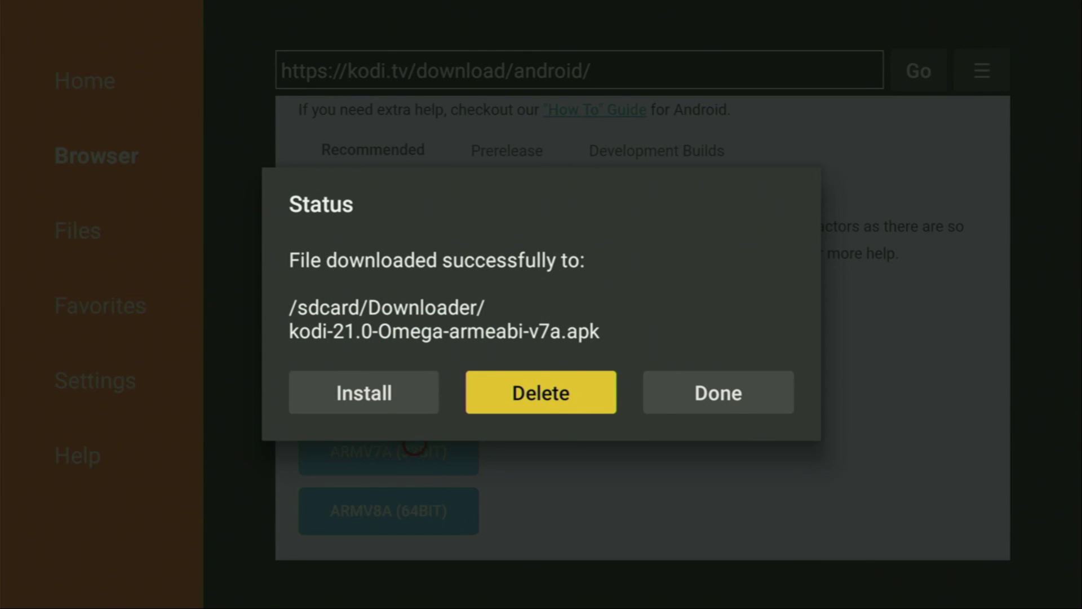
- Delete the downloaded Kodi APK and confirm the deletion
{"action": "key", "text": "Return"}
{"action": "key", "text": "Left"}
{"action": "key", "text": "Return"}
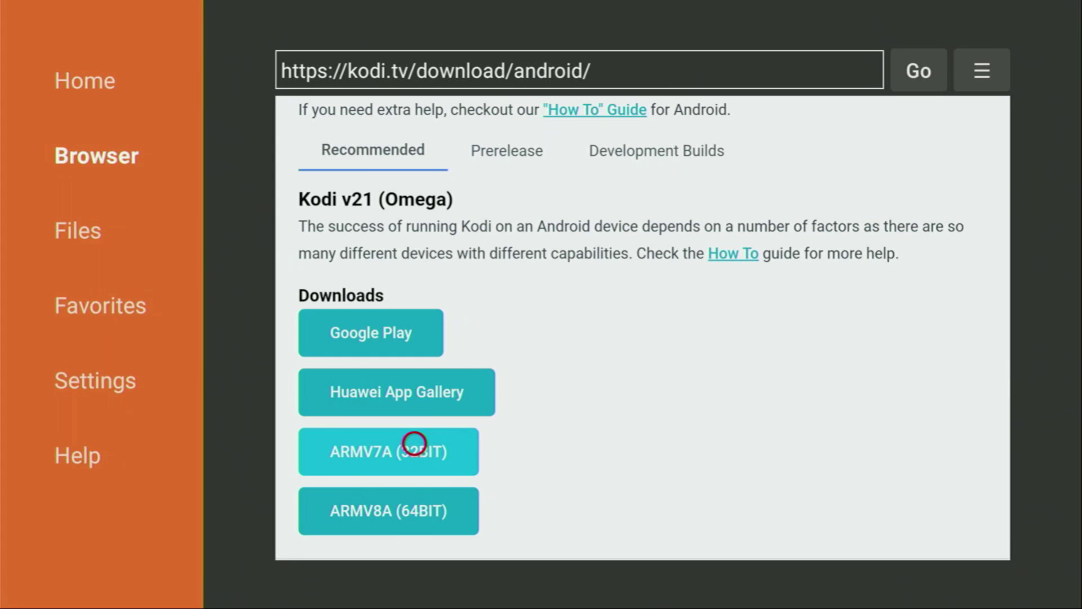
- From the Home screen, go to Your Apps & Channels and highlight Kodi
{"action": "key", "text": "Home"}
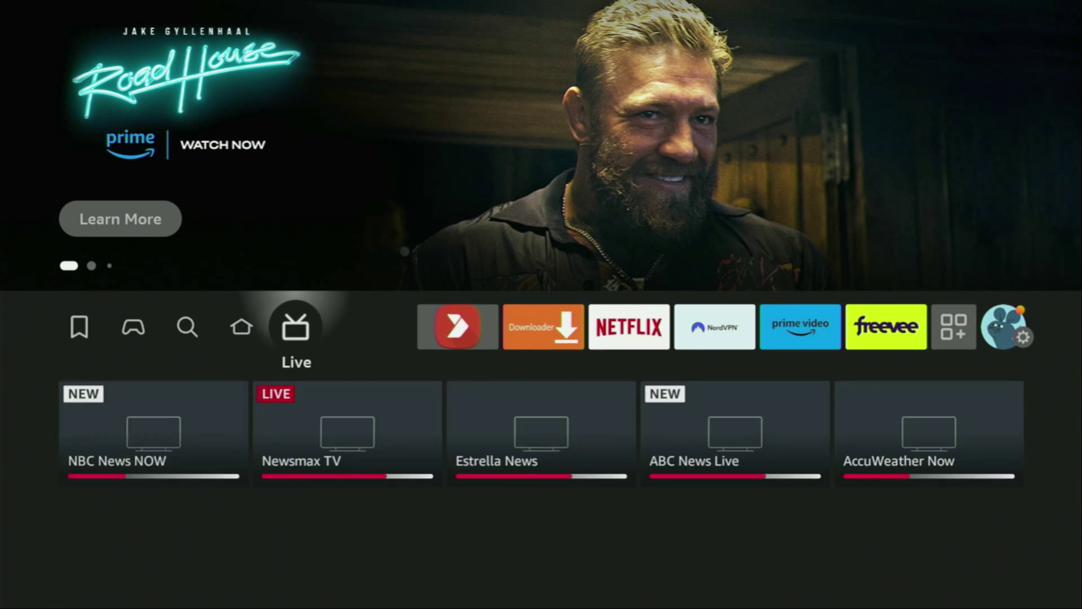
{"action": "key", "text": "Right"}
{"action": "key", "text": "Right"}
{"action": "key", "text": "Right"}
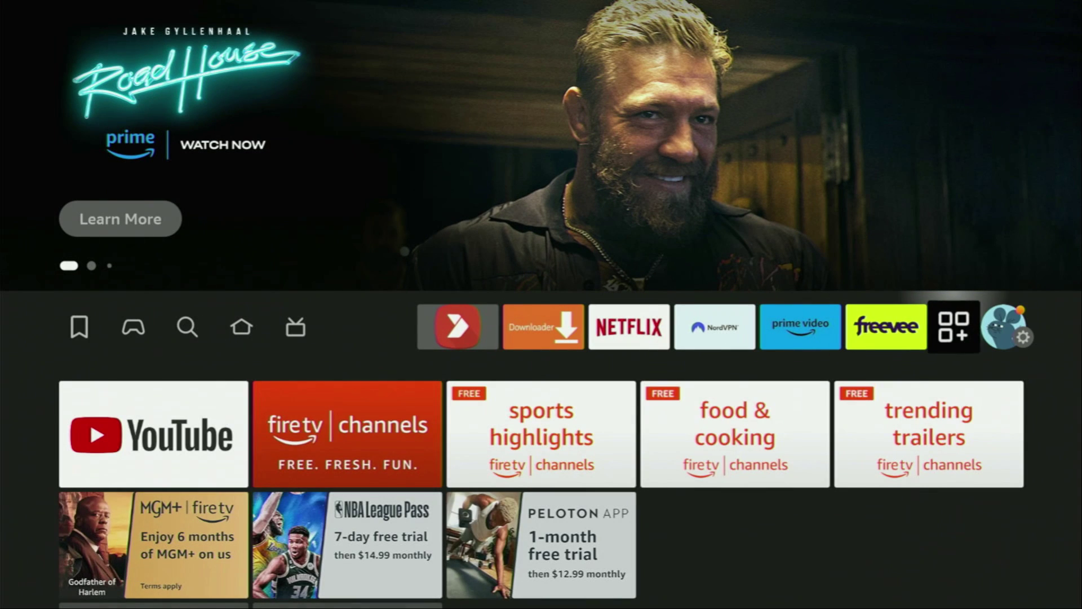
{"action": "key", "text": "Return"}
{"action": "key", "text": "Down"}
{"action": "key", "text": "Down"}
{"action": "key", "text": "Down"}
{"action": "key", "text": "Down"}
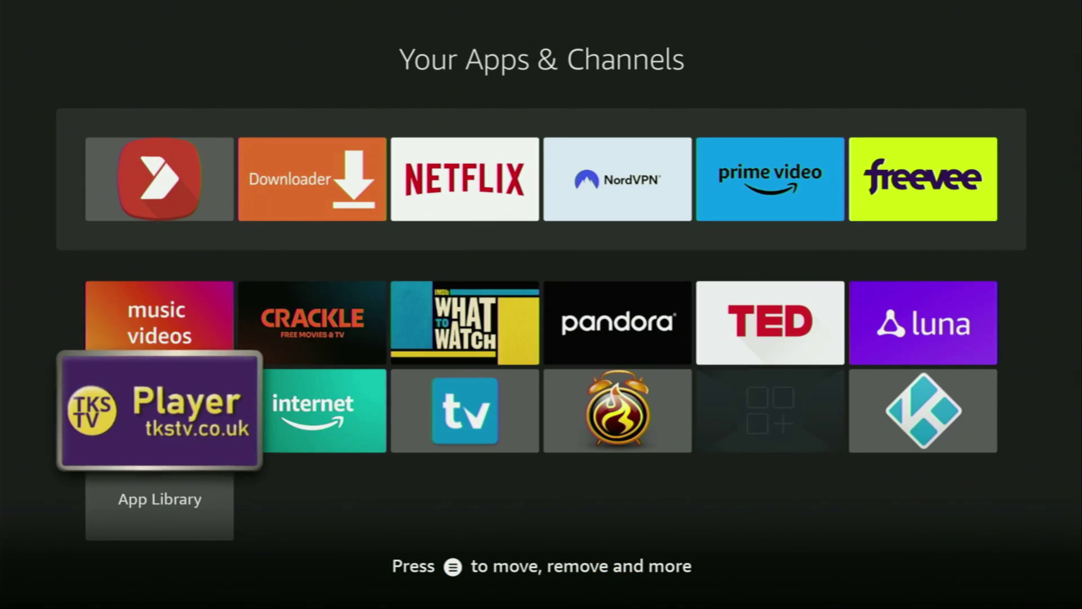
{"action": "key", "text": "Right"}
{"action": "key", "text": "Right"}
{"action": "key", "text": "Right"}
{"action": "key", "text": "Right"}
{"action": "key", "text": "Right"}
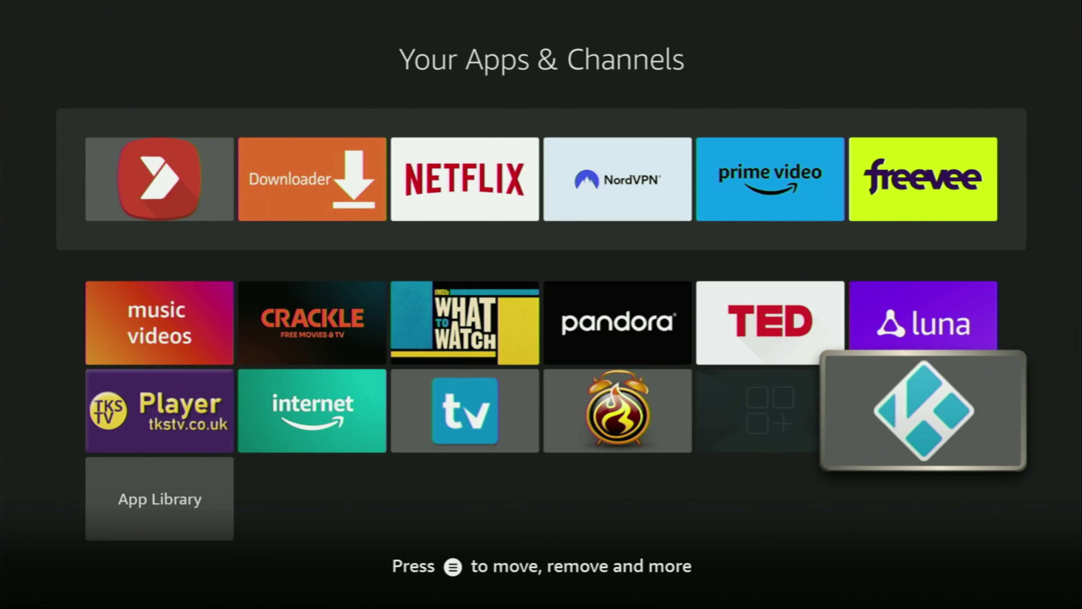
- Use Kodi's Move to front option to place it ahead of Downloader and Netflix
{"action": "key", "text": "Menu"}
{"action": "key", "text": "Down"}
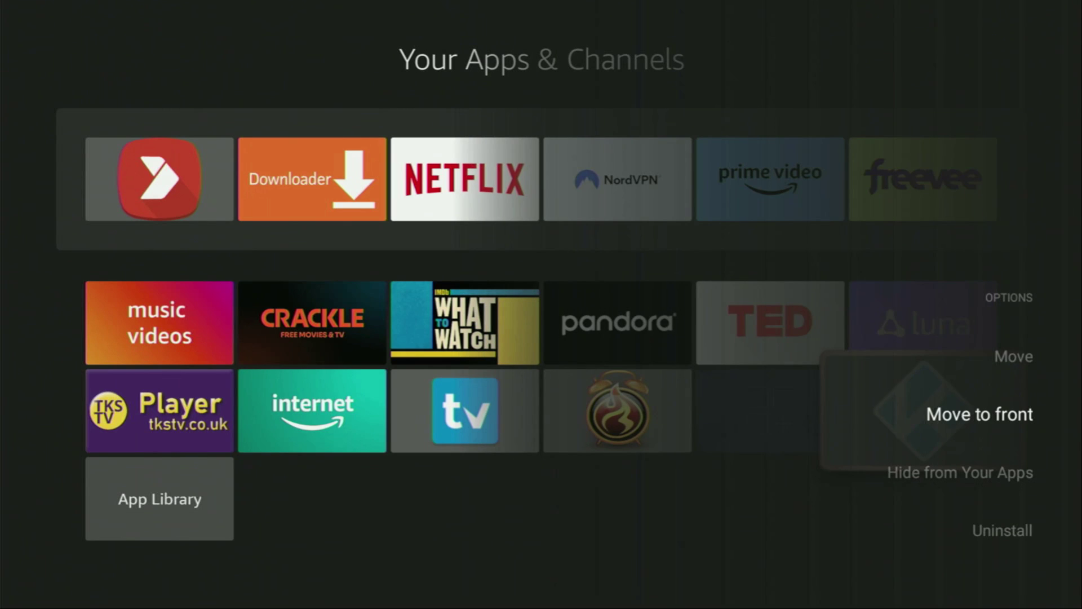
{"action": "key", "text": "Return"}
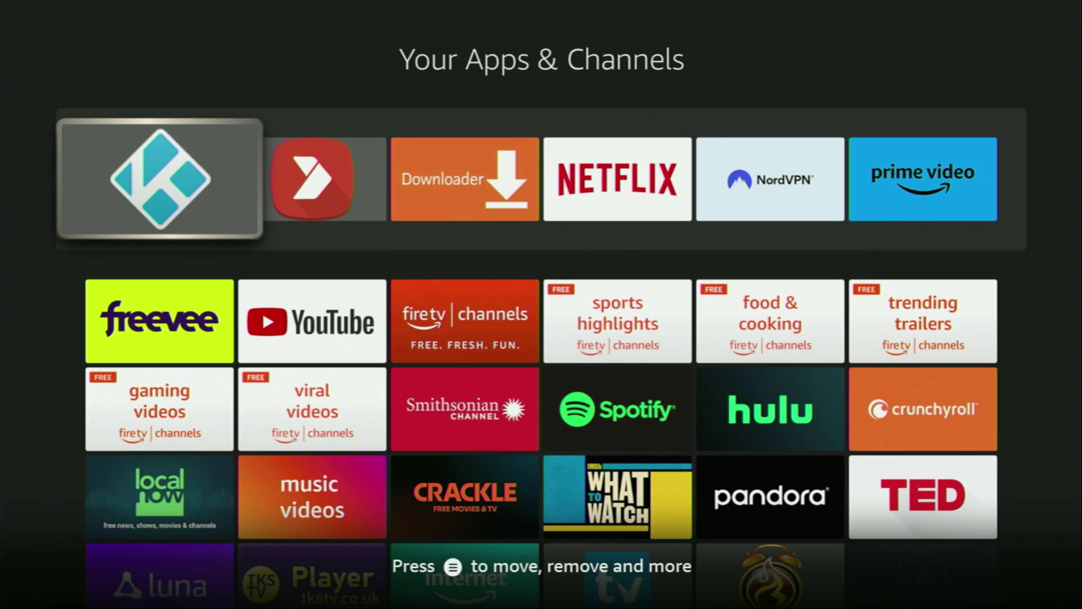
{"action": "key", "text": "Right"}
{"action": "key", "text": "Right"}
{"action": "key", "text": "Right"}
{"action": "key", "text": "Right"}
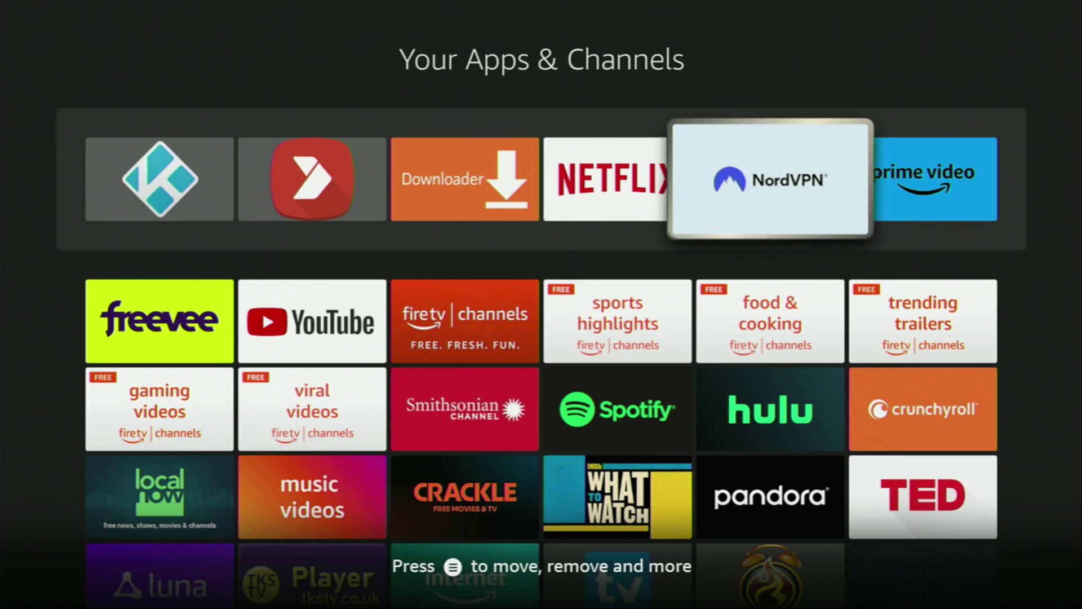
{"action": "key", "text": "Left"}
{"action": "key", "text": "Right"}
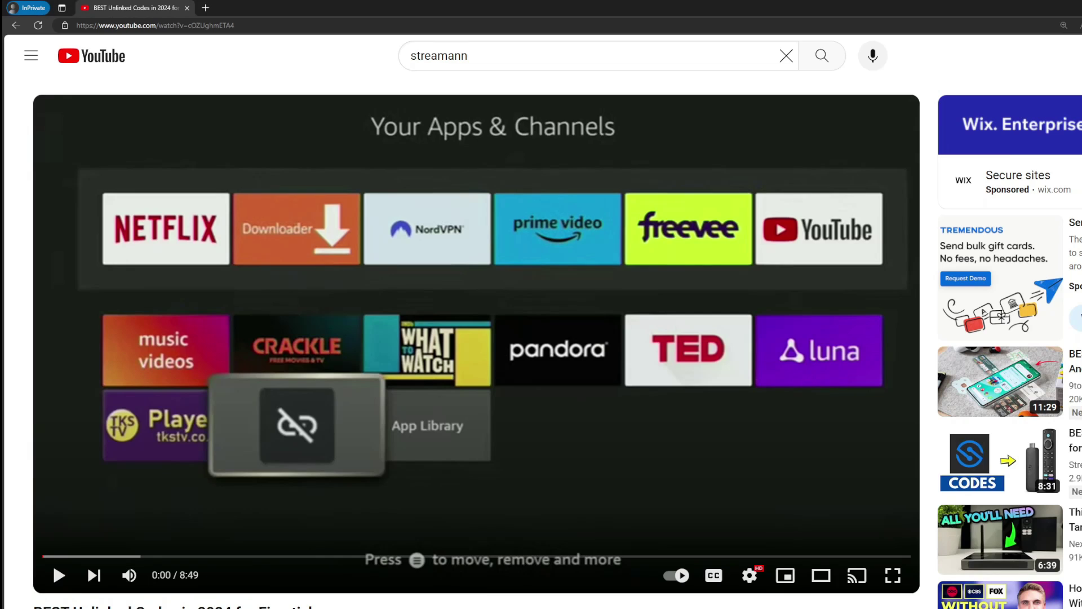
- Expand the video description, reach the NordVPN deal page, and highlight '3 months extra'
{"action": "scroll", "coordinate": [389, 490], "scroll_direction": "down", "scroll_amount": 7}
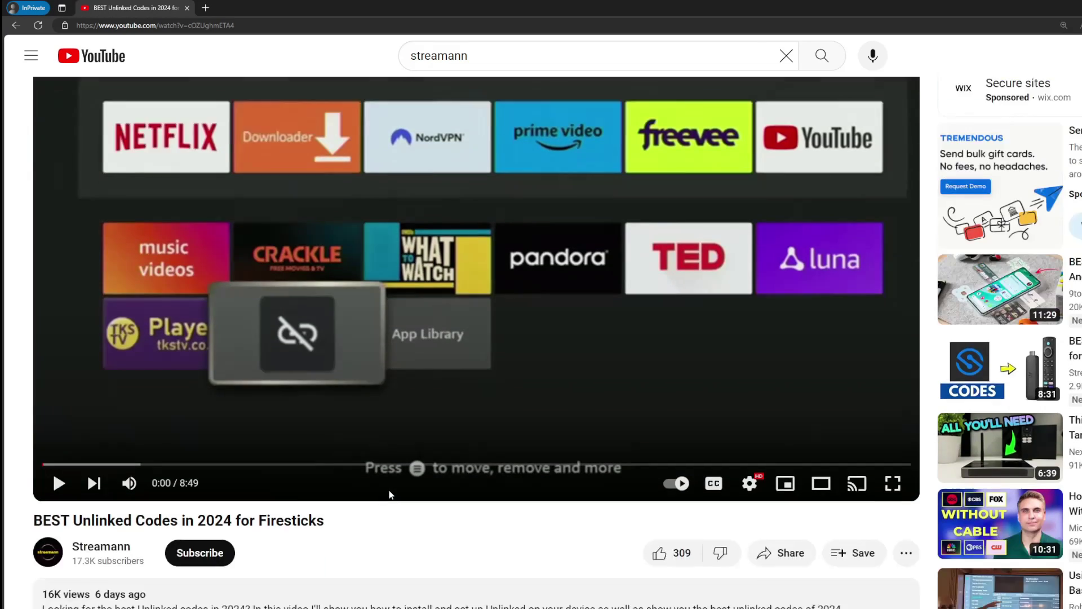
{"action": "left_click", "coordinate": [361, 338]}
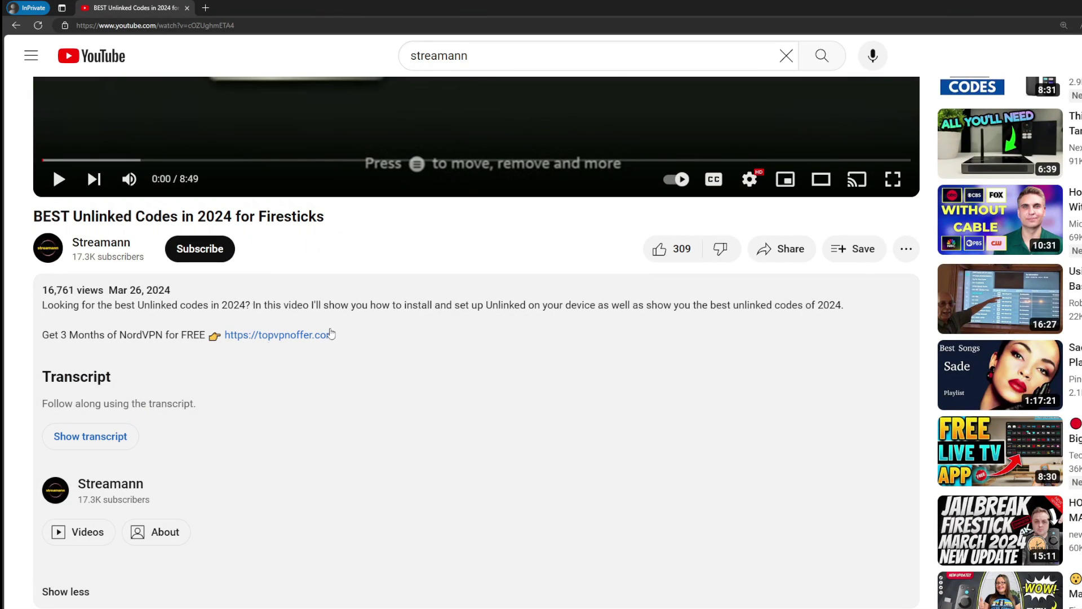
{"action": "scroll", "coordinate": [314, 349], "scroll_direction": "down", "scroll_amount": 5}
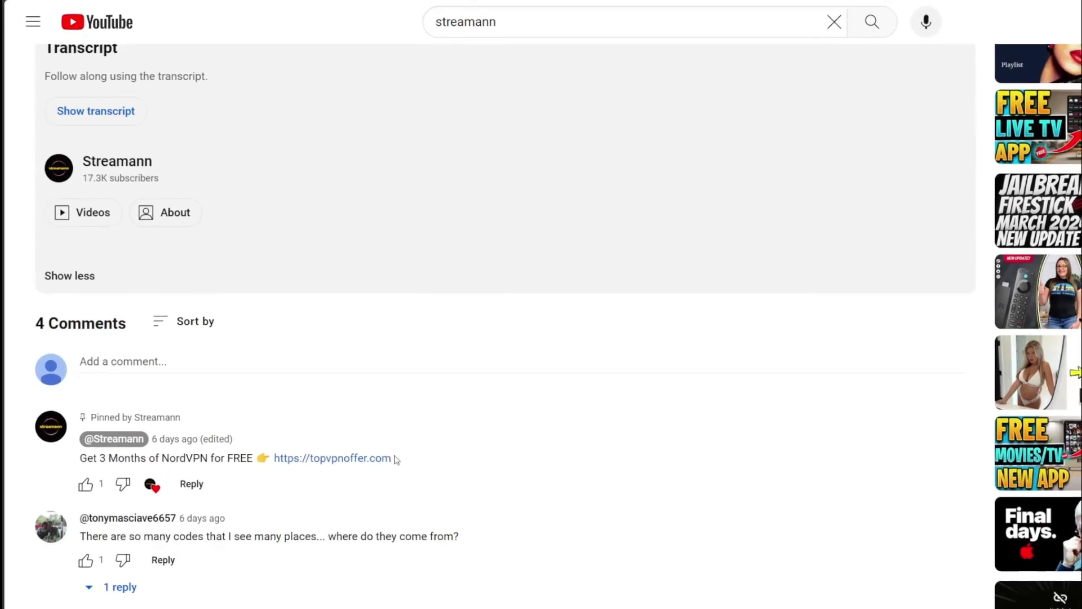
{"action": "left_click_drag", "start_coordinate": [371, 461], "coordinate": [288, 450]}
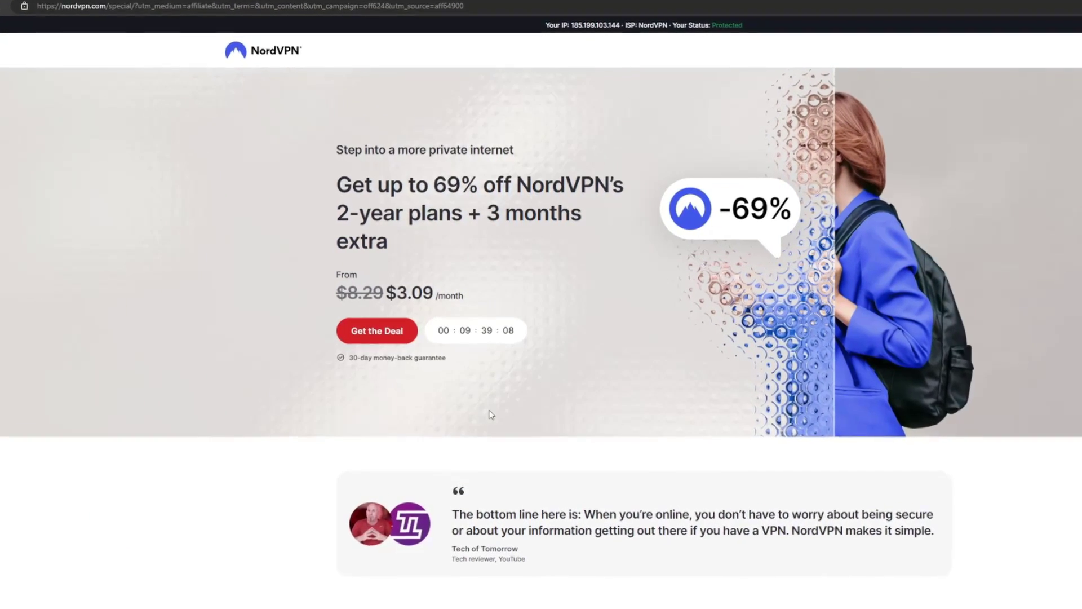
{"action": "left_click_drag", "start_coordinate": [484, 213], "coordinate": [598, 232]}
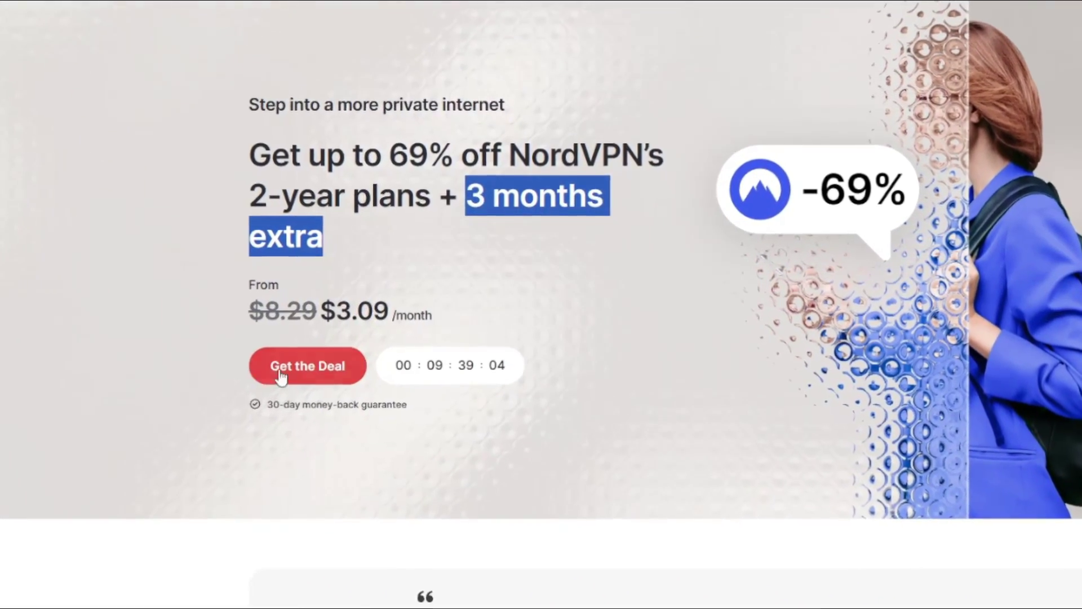